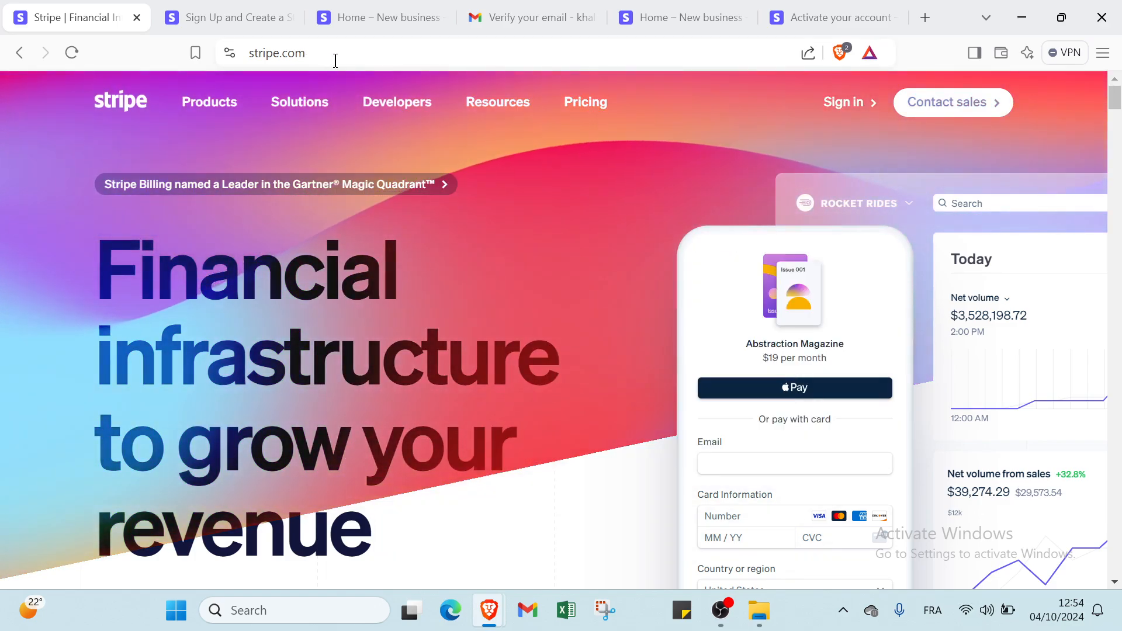
Examine the Stripe home page from the introduction and customer logos through the Modular solutions section
scroll(467, 268, "down", 5)
scroll(479, 261, "down", 8)
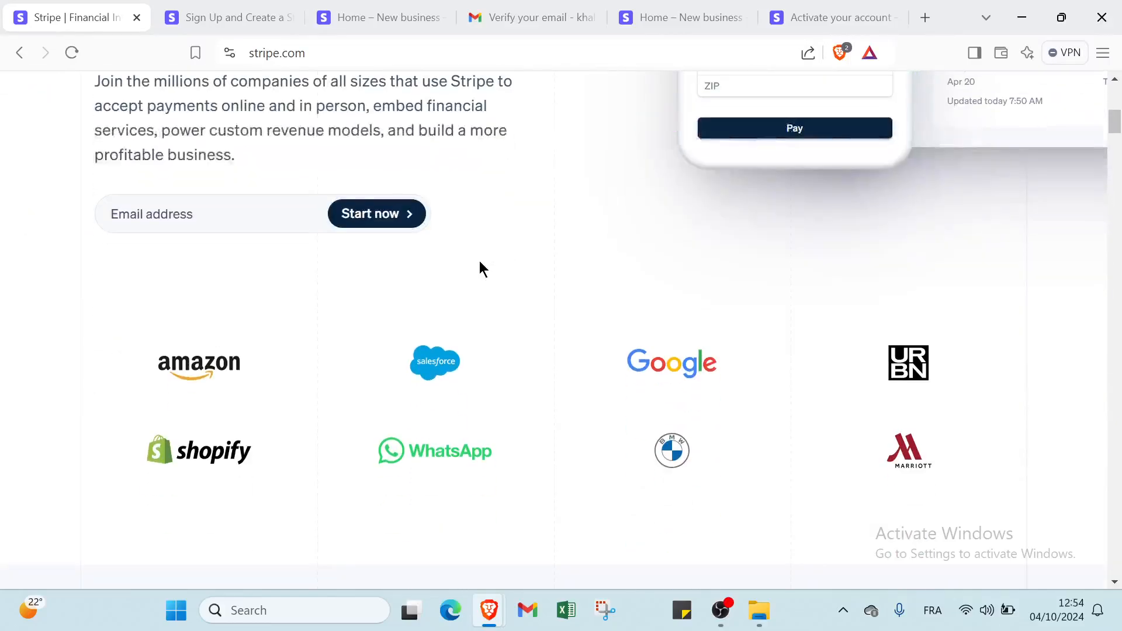
scroll(479, 262, "up", 2)
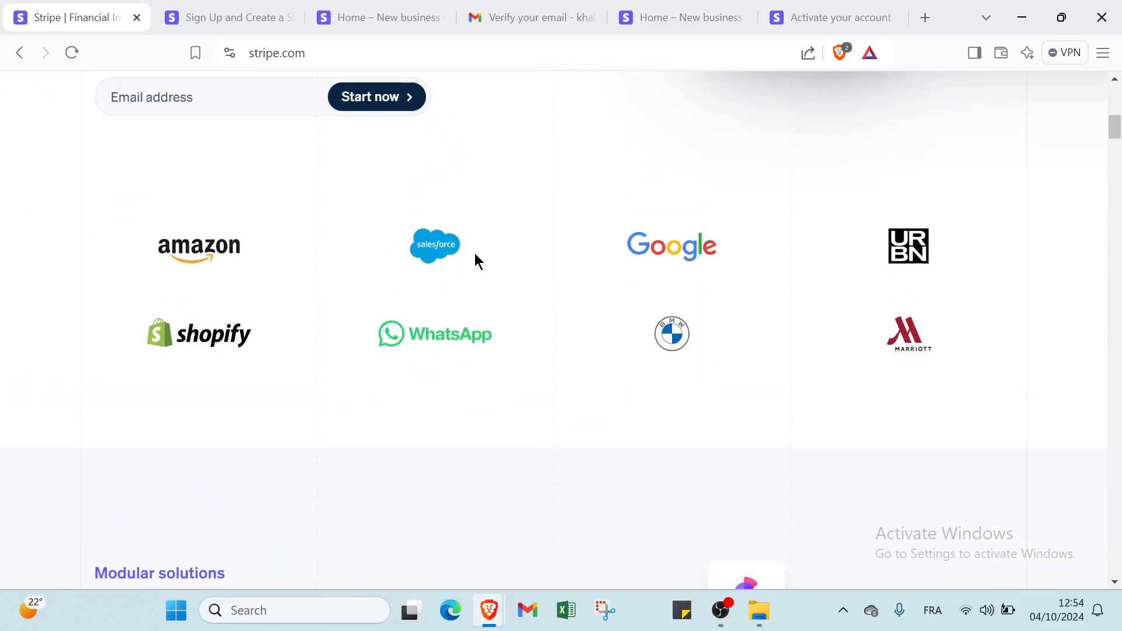
scroll(476, 239, "down", 1)
scroll(477, 234, "down", 5)
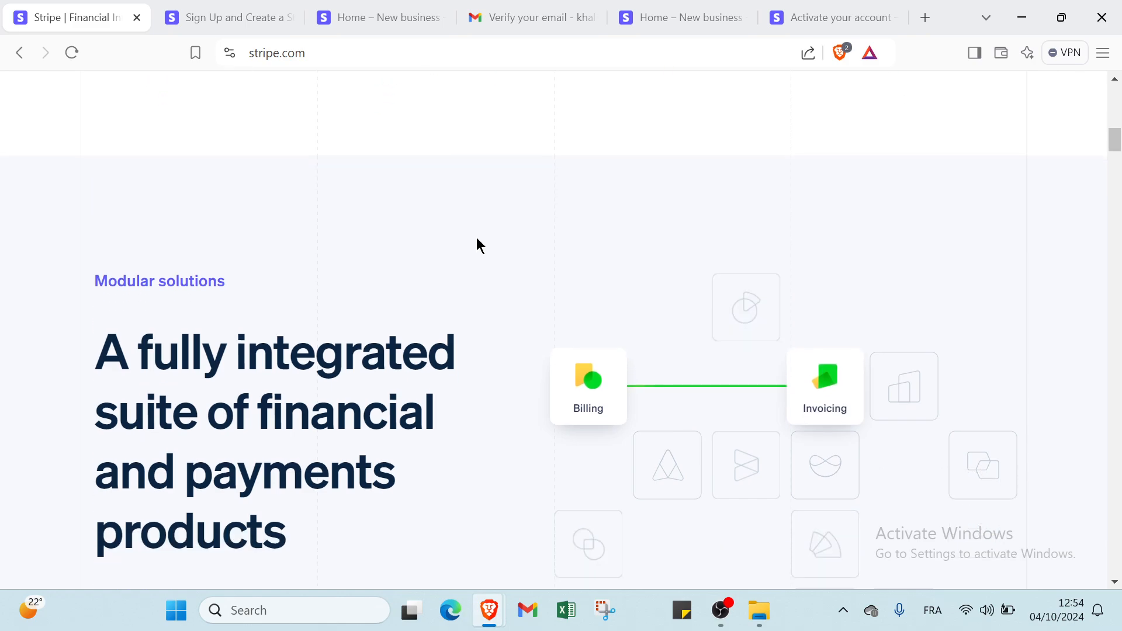
scroll(477, 244, "down", 2)
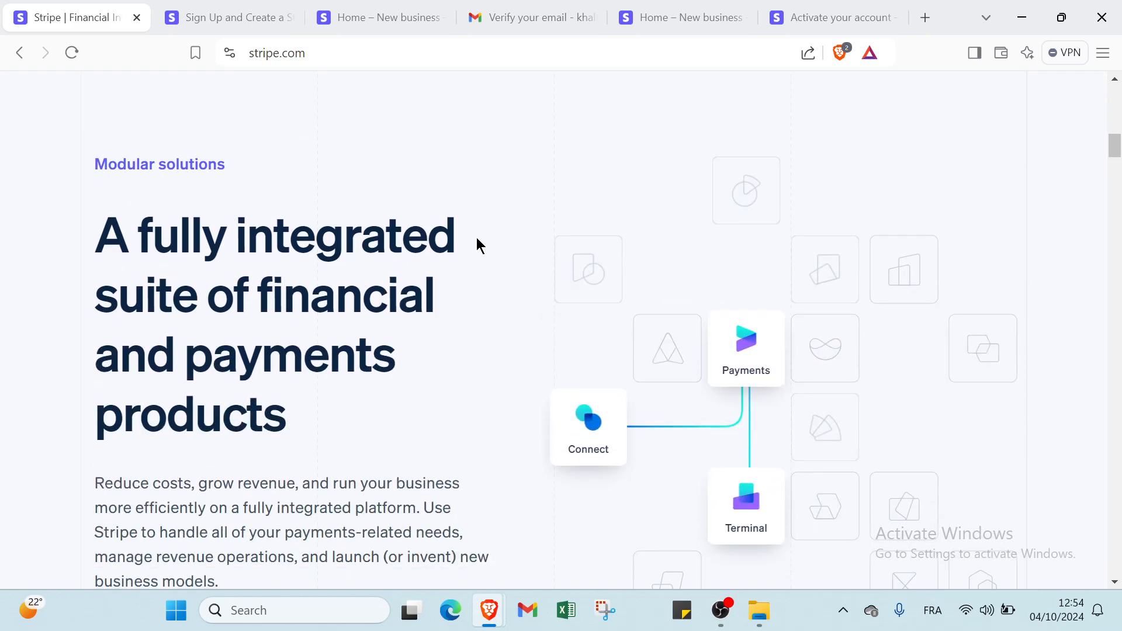
scroll(477, 244, "up", 1)
scroll(477, 244, "down", 2)
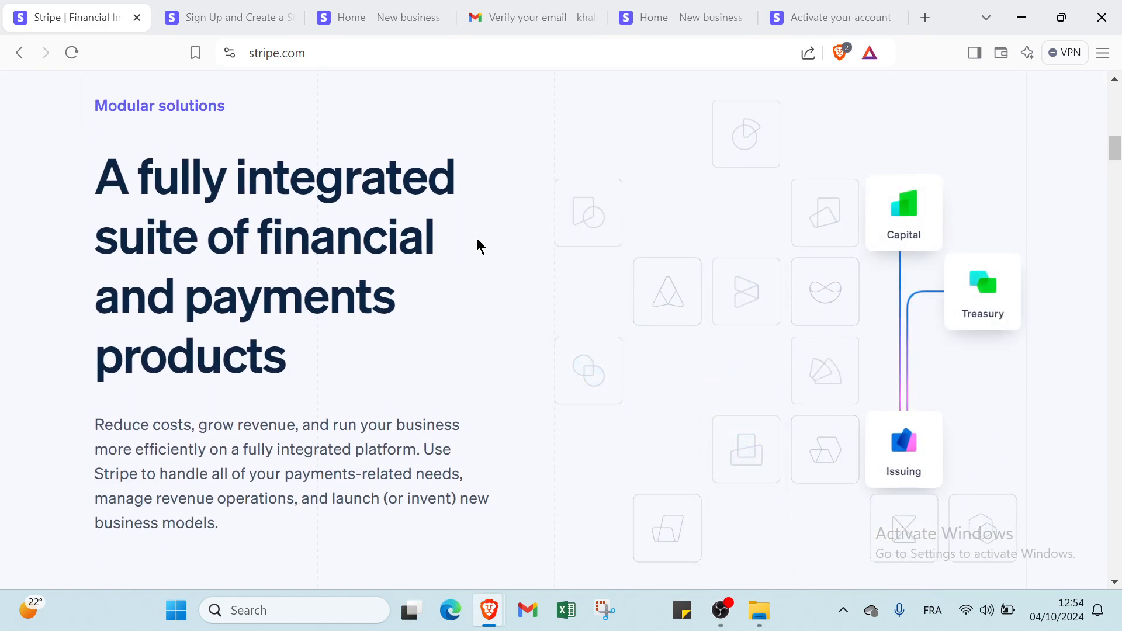
scroll(476, 244, "down", 2)
scroll(477, 244, "down", 2)
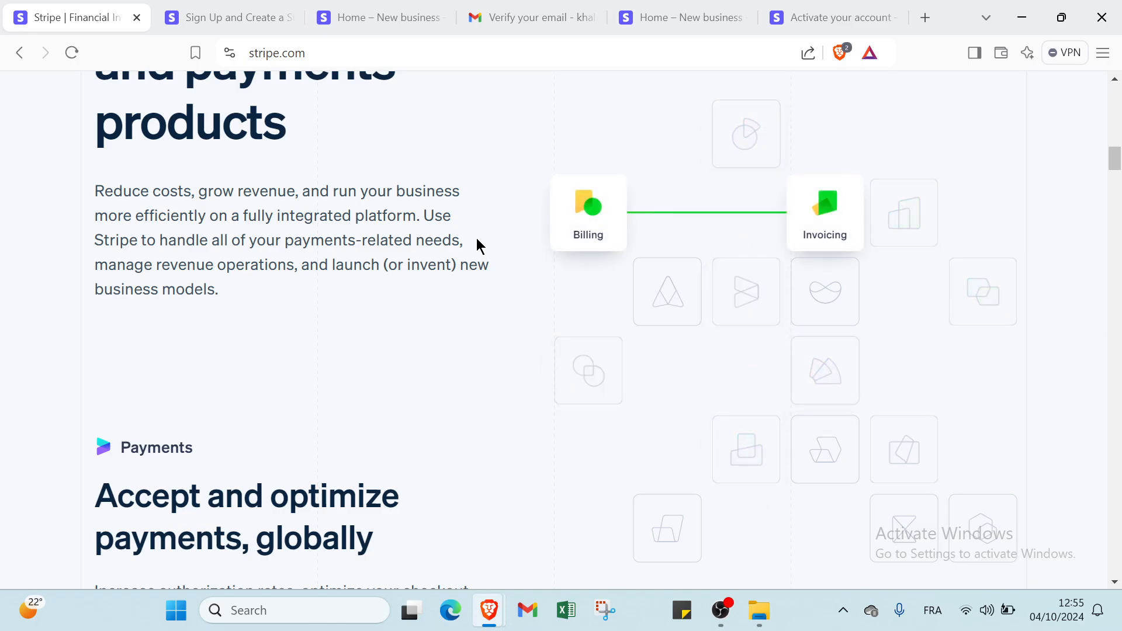
Review the Payments, Billing and Connect product sections of the home page, then return to its beginning
scroll(477, 241, "down", 3)
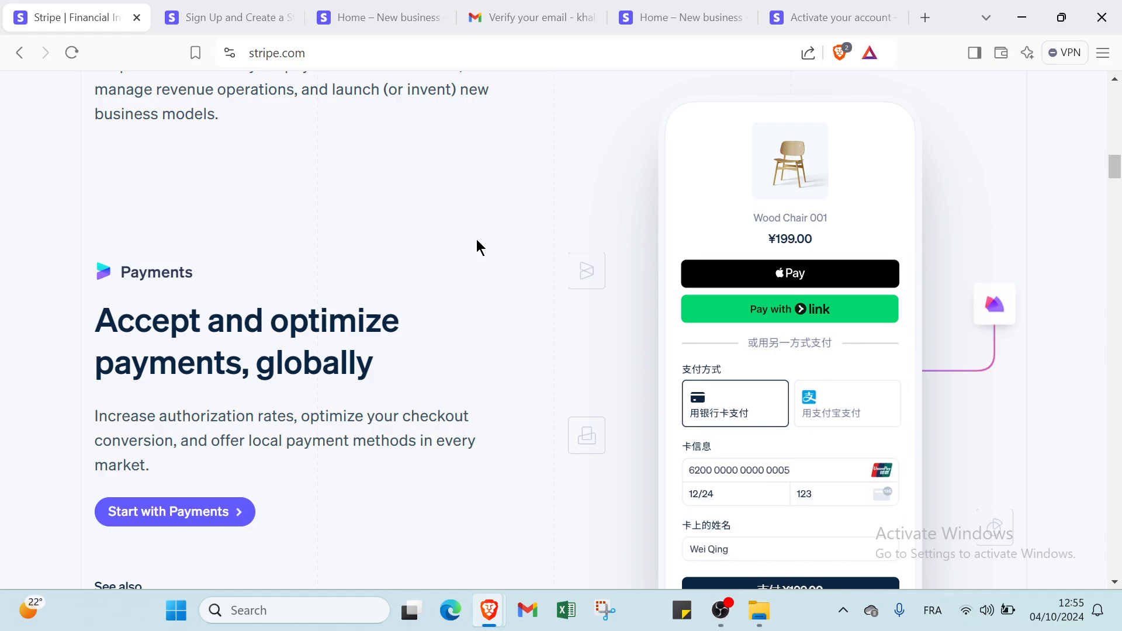
scroll(475, 240, "down", 3)
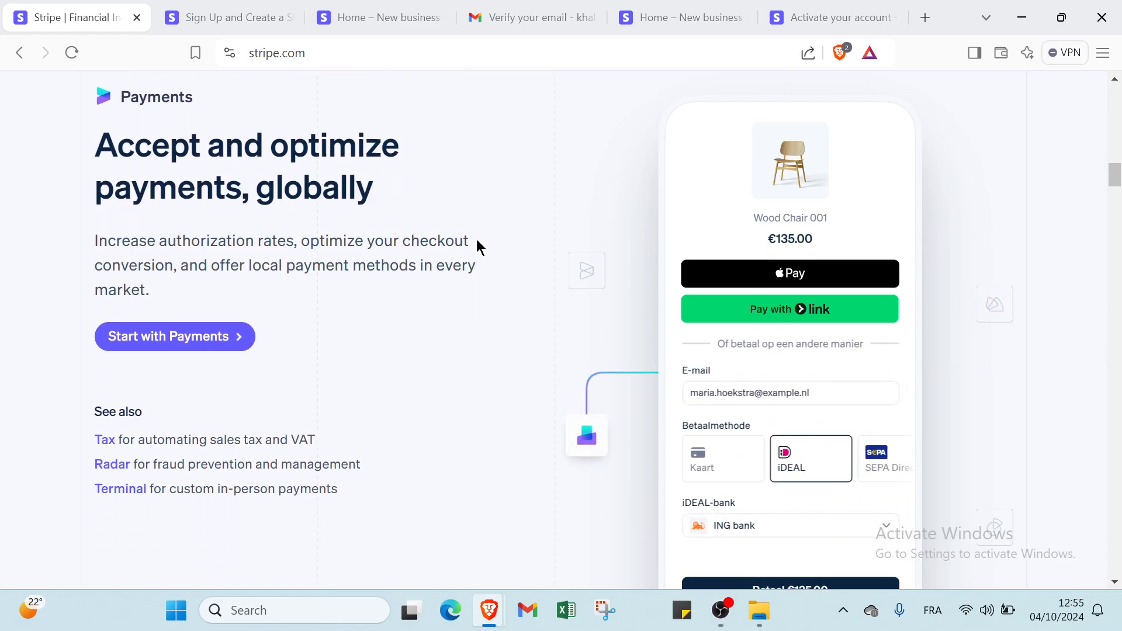
scroll(476, 240, "up", 3)
scroll(475, 240, "down", 3)
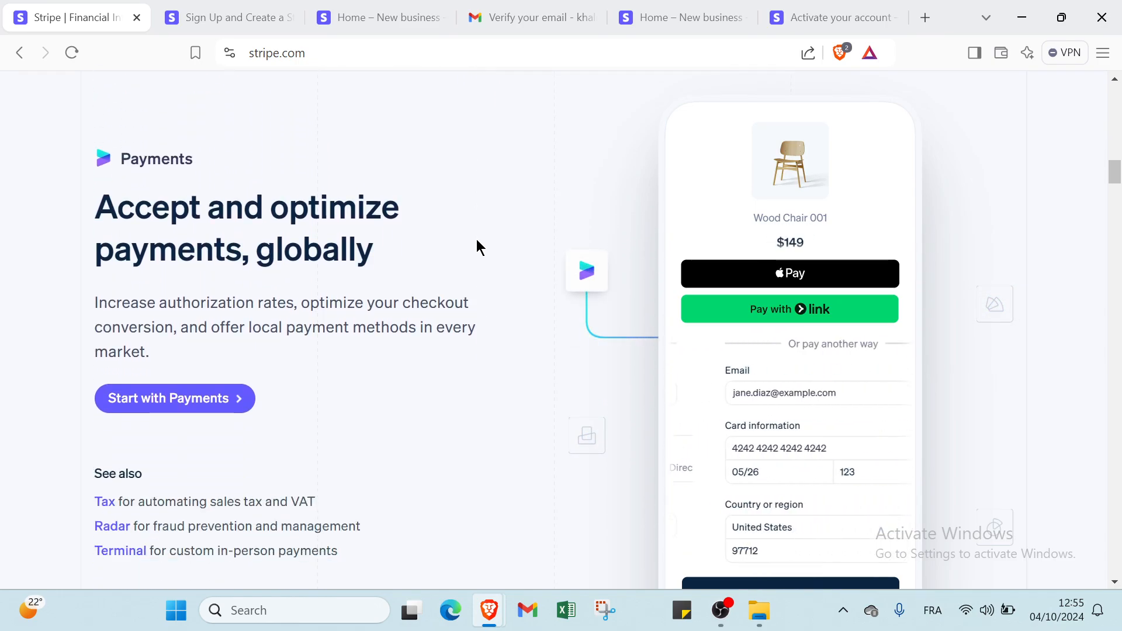
scroll(476, 239, "down", 2)
scroll(476, 239, "down", 6)
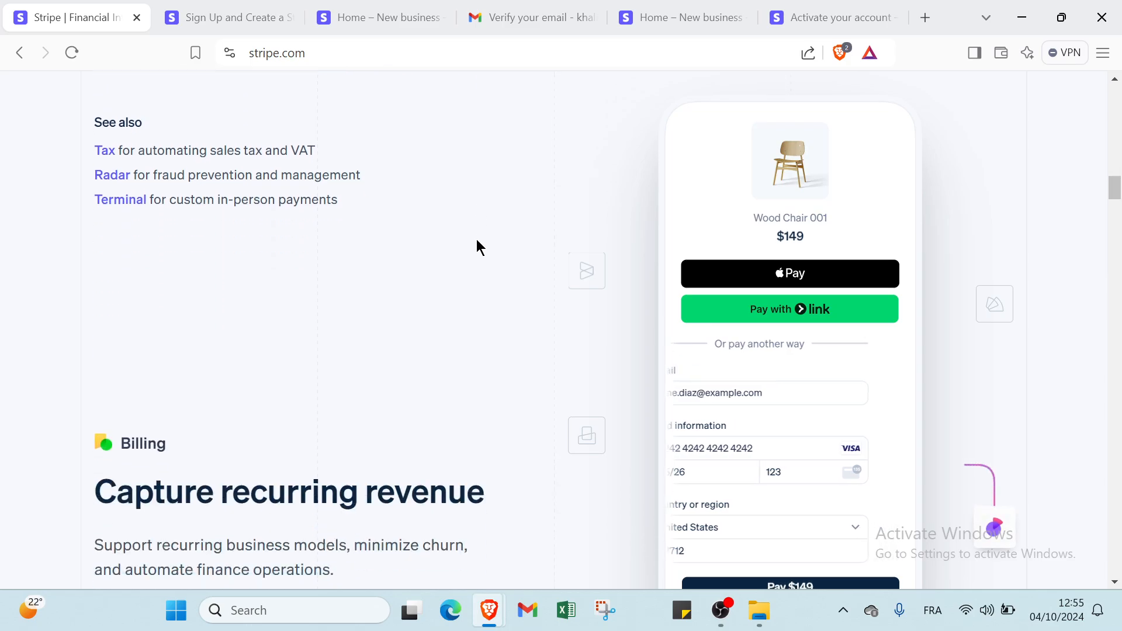
scroll(477, 247, "down", 1)
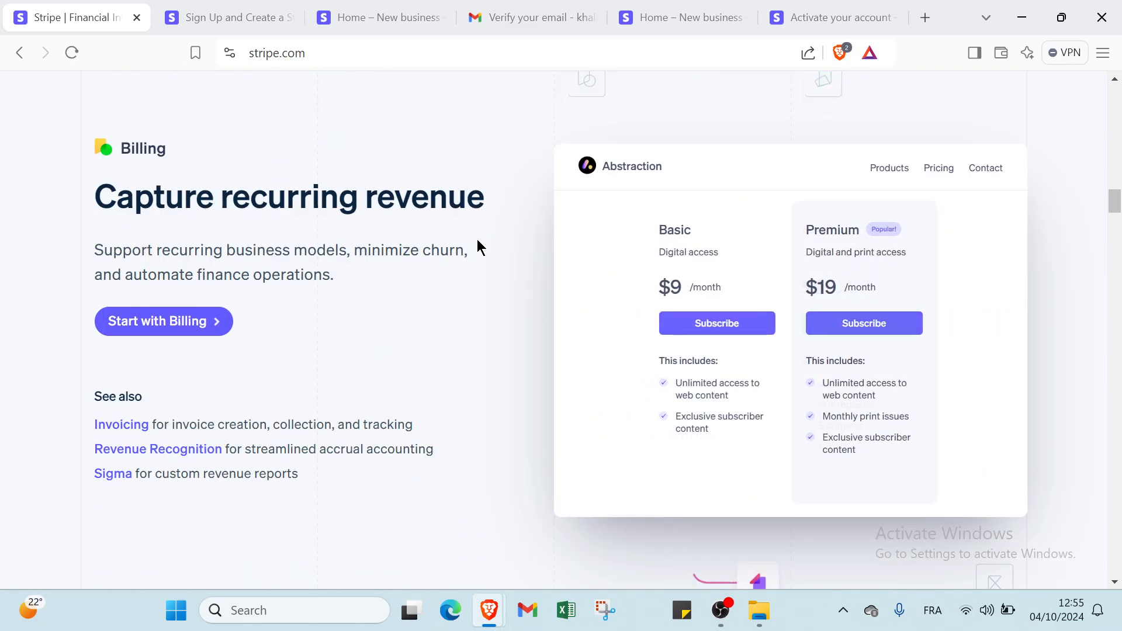
scroll(475, 244, "down", 5)
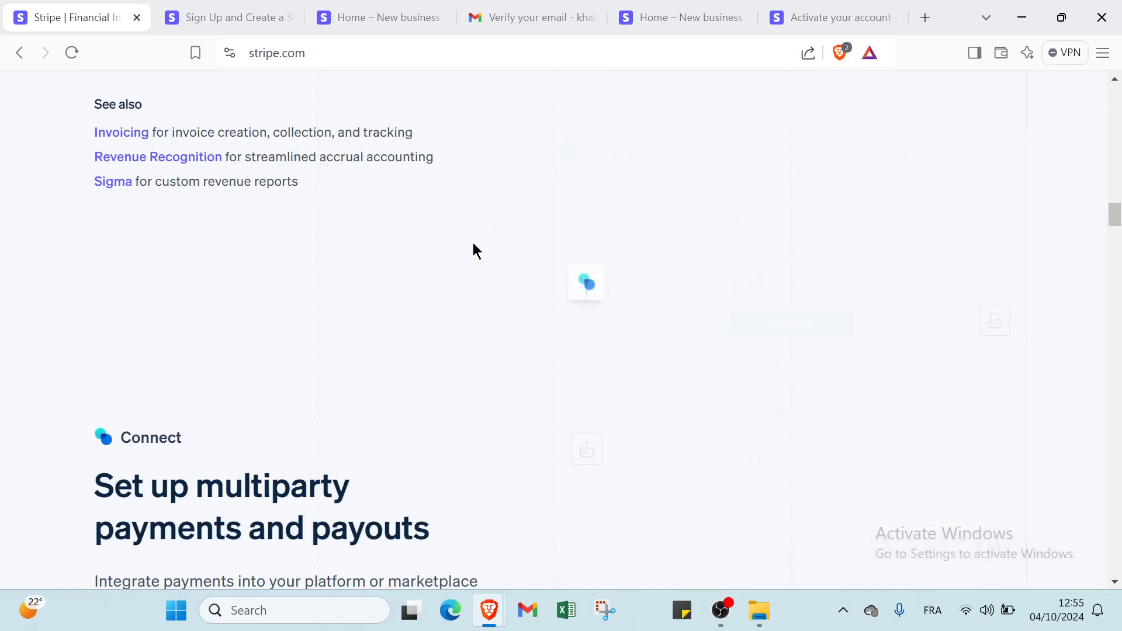
scroll(473, 245, "up", 20)
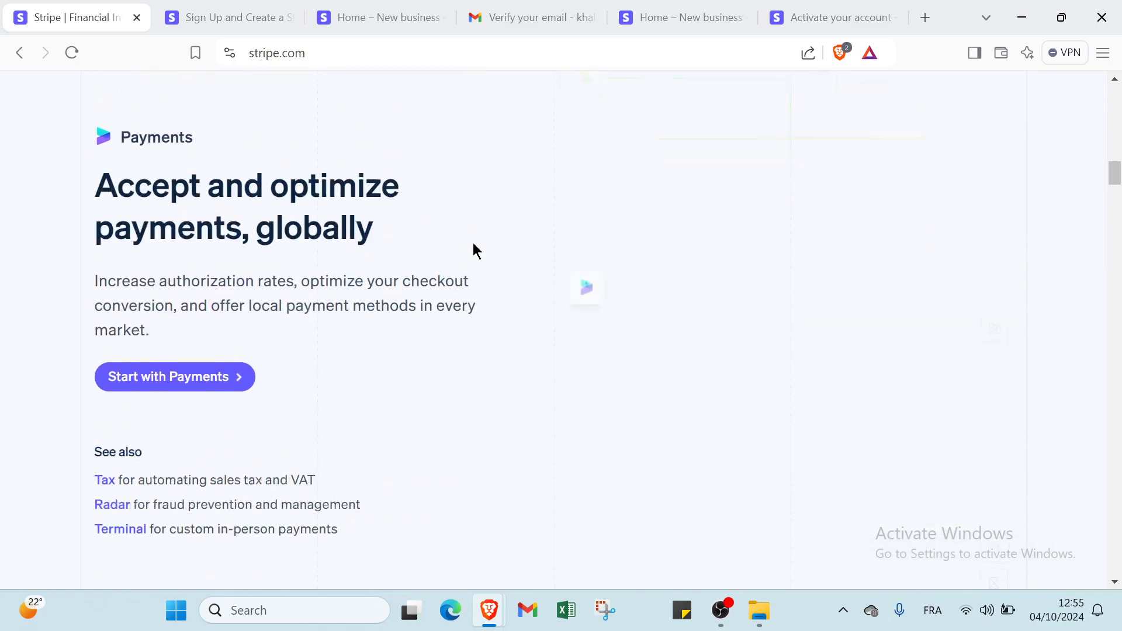
scroll(473, 244, "up", 15)
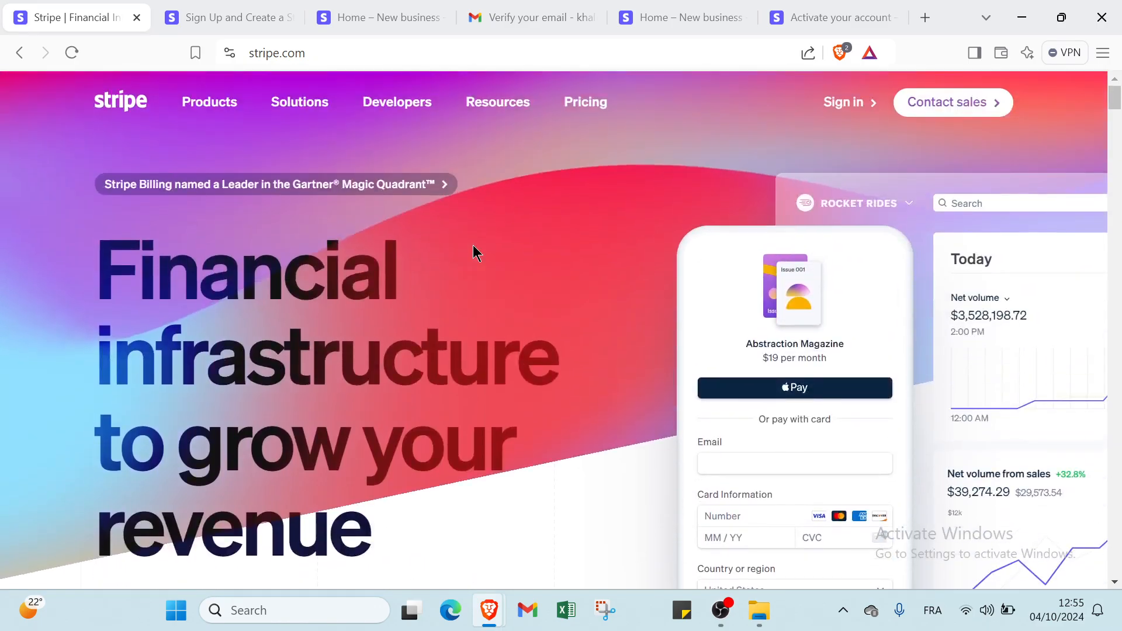
Locate the email sign-up field on the home page and check the sign-in option in the page header
scroll(466, 261, "down", 5)
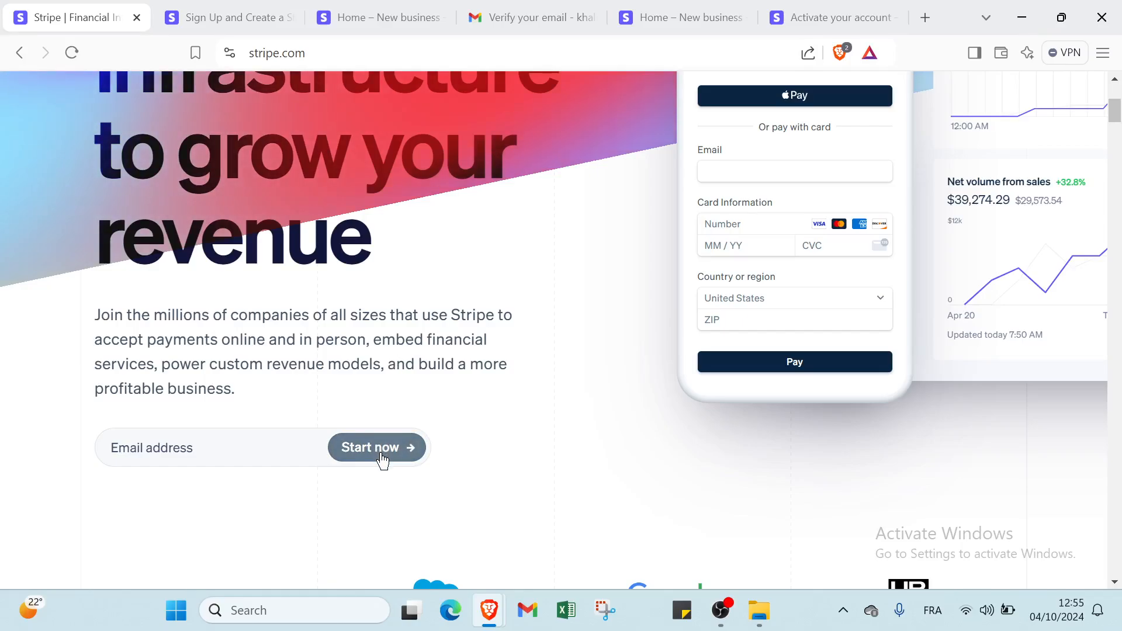
left_click(316, 455)
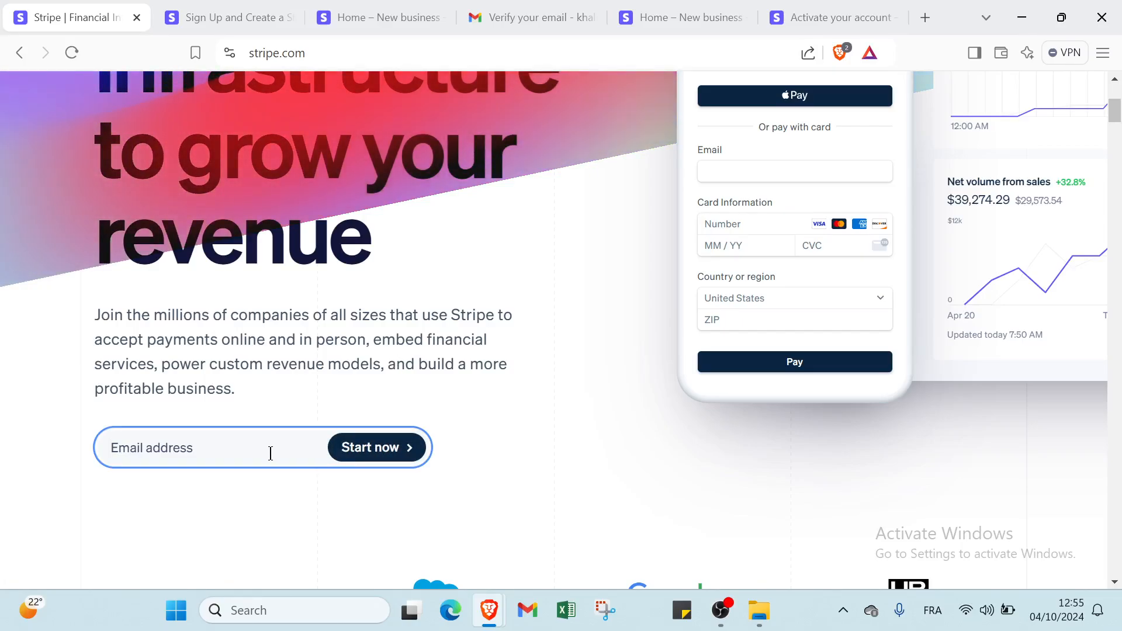
scroll(350, 456, "up", 5)
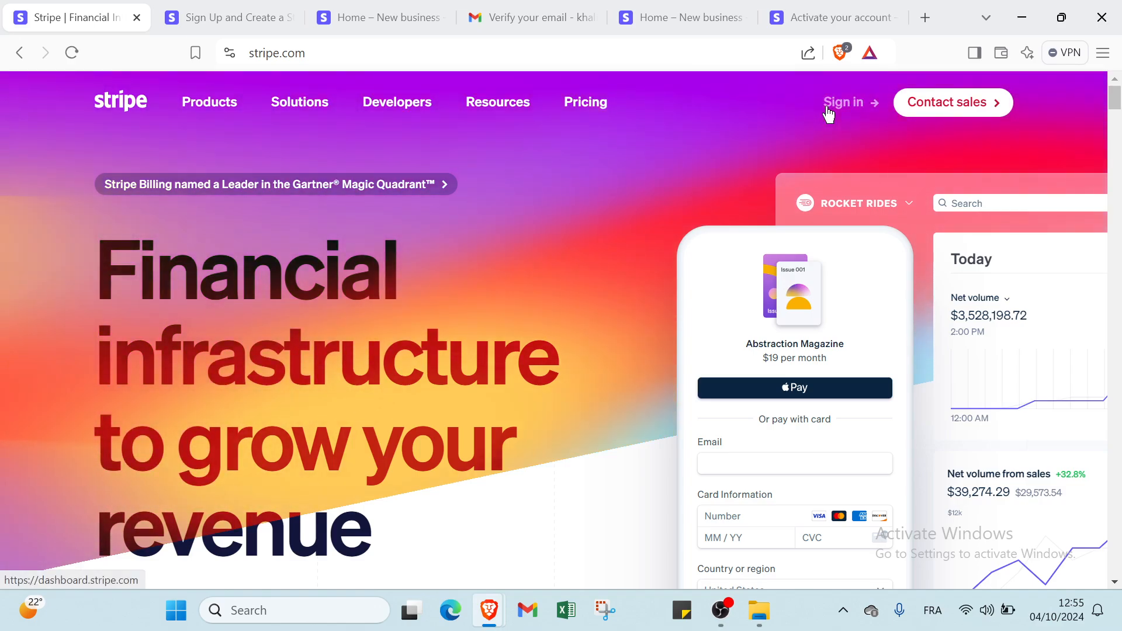
Switch to the Stripe registration page and look over the whole account creation form
left_click(225, 18)
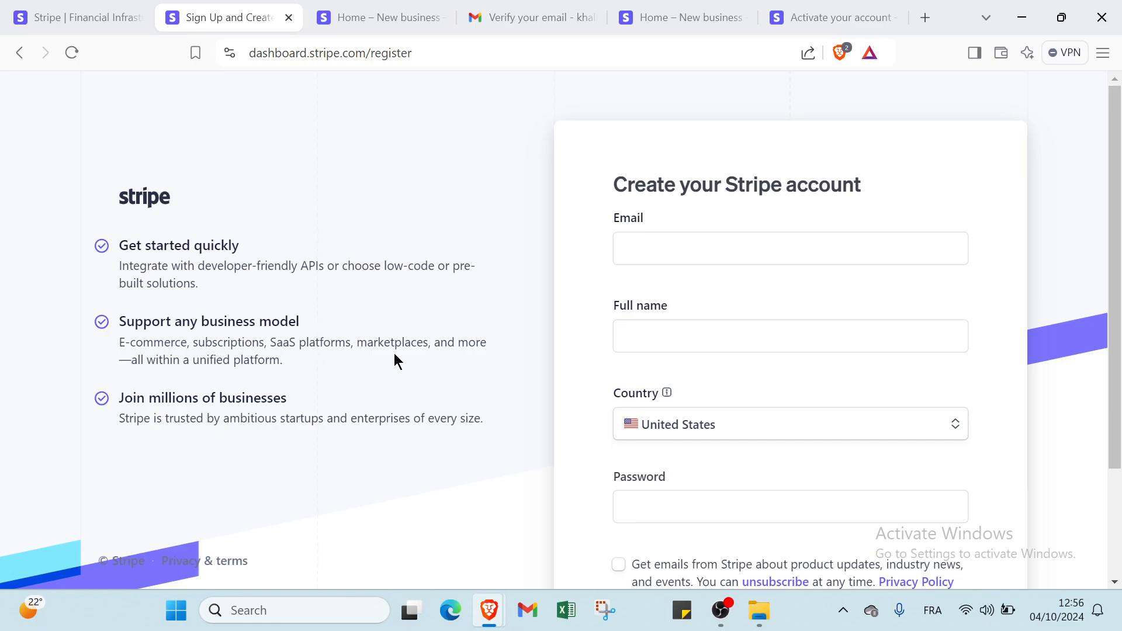
scroll(172, 400, "down", 1)
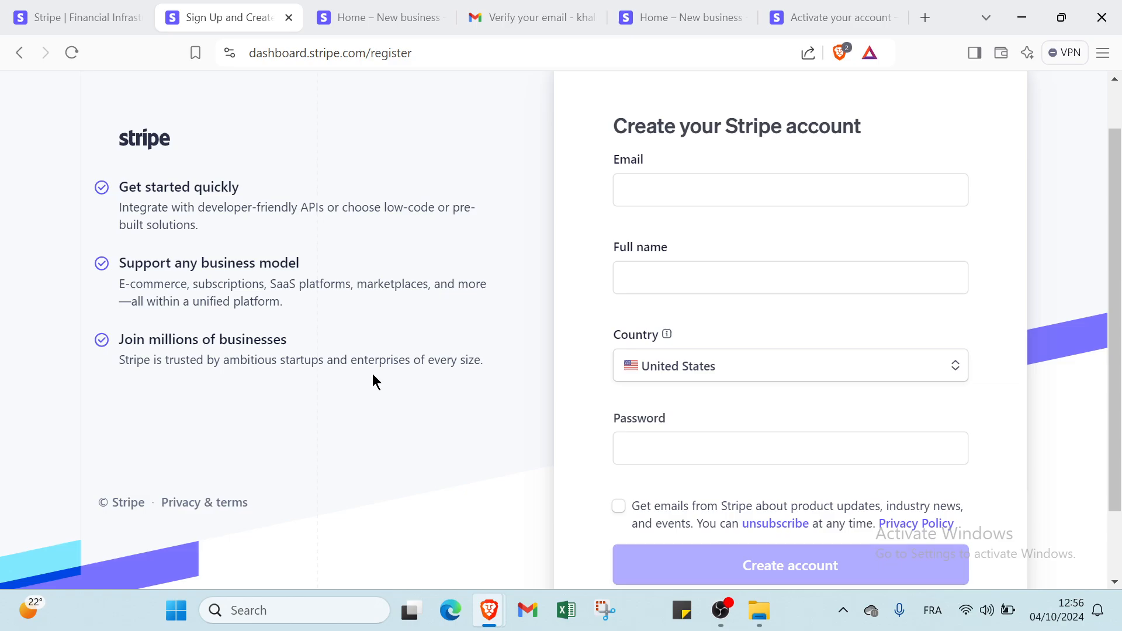
scroll(739, 531, "down", 1)
scroll(651, 453, "up", 2)
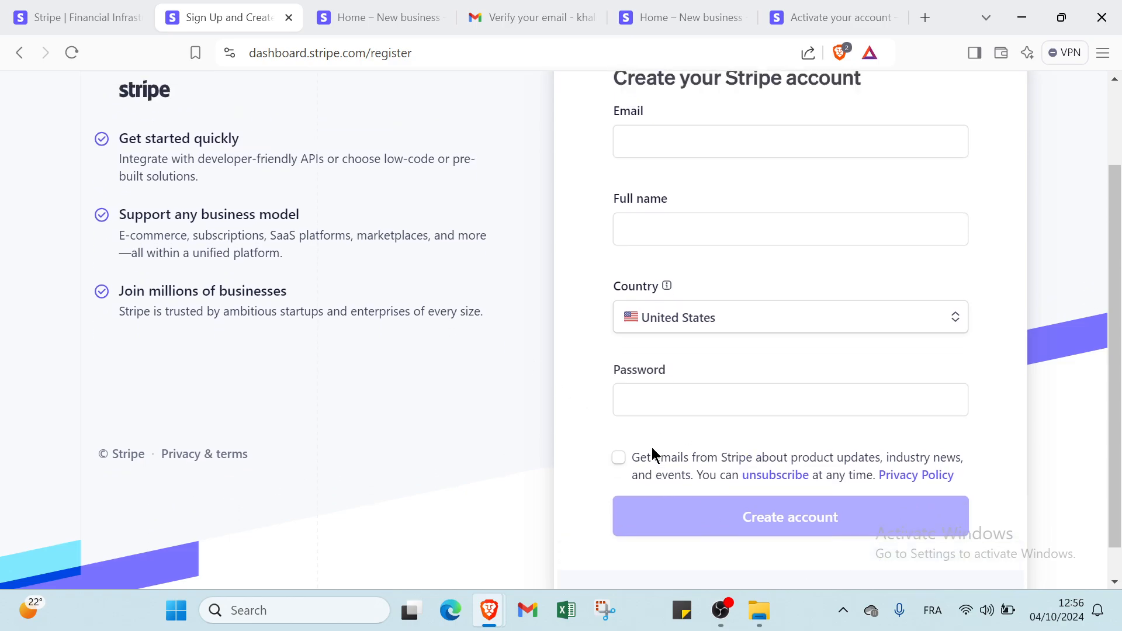
Go through the registration form's email, full name, country and password fields, including the list of available countries
left_click(702, 248)
left_click(657, 346)
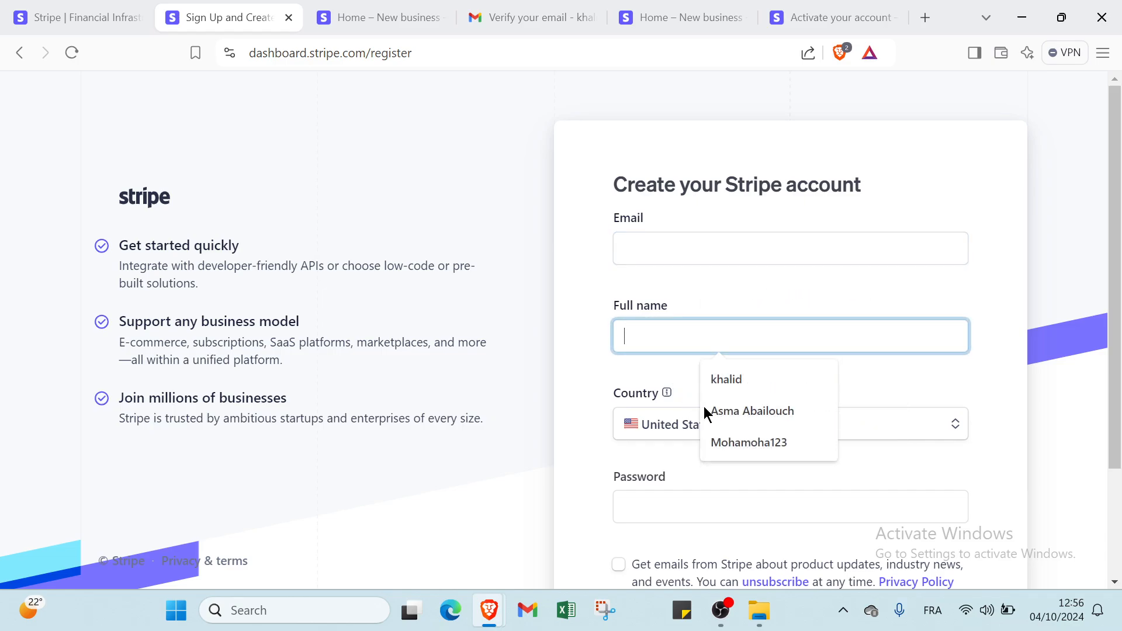
left_click(651, 444)
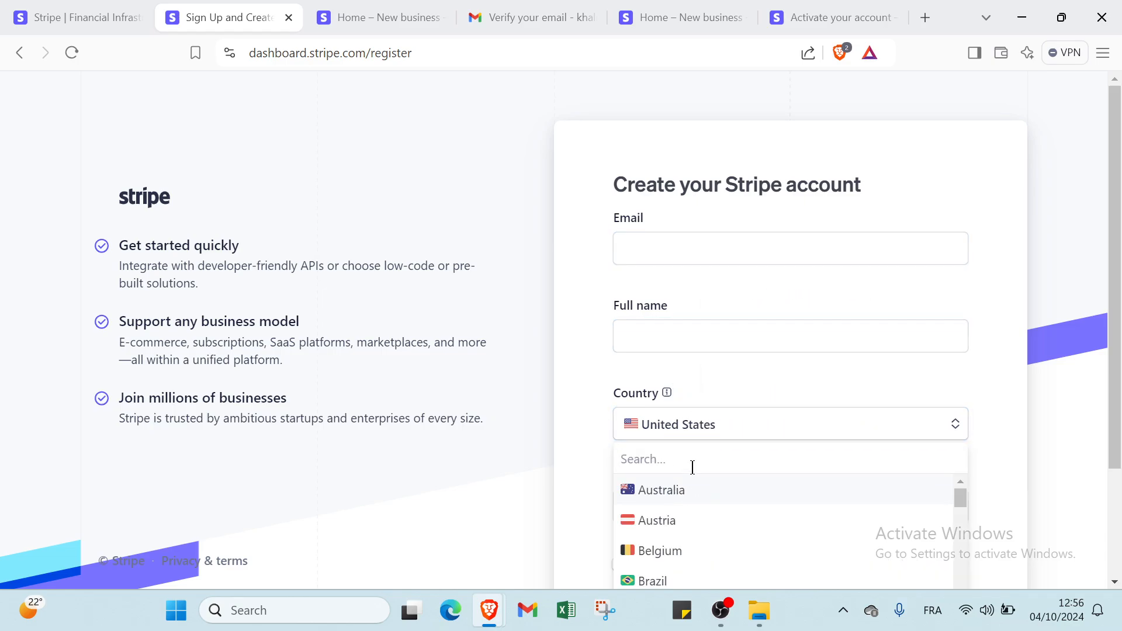
scroll(691, 468, "down", 2)
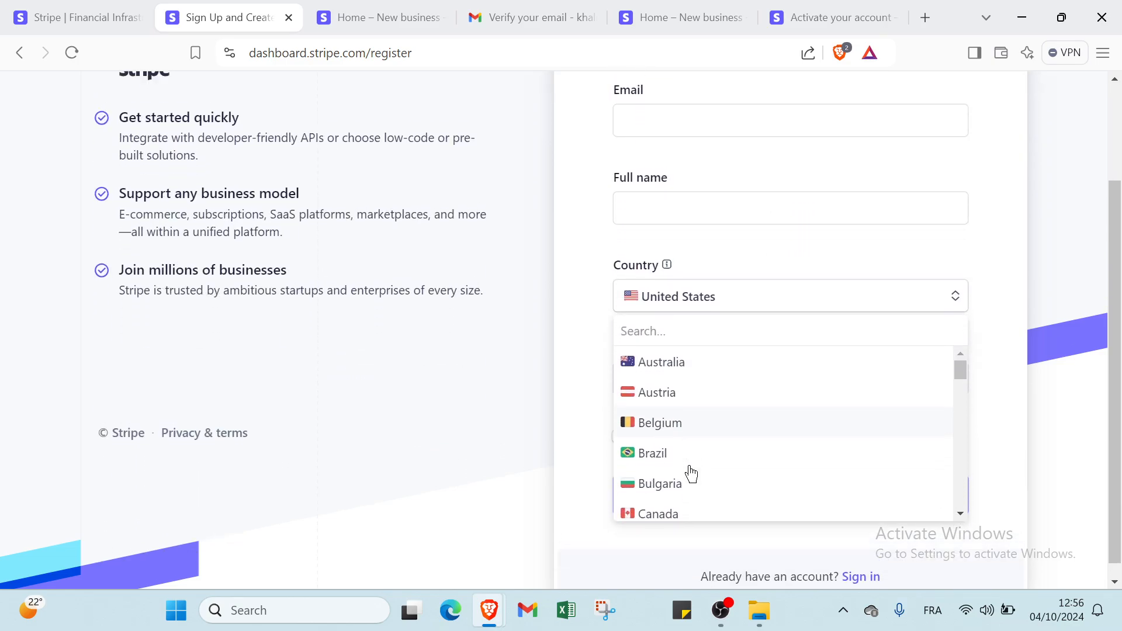
scroll(692, 474, "up", 2)
left_click(587, 366)
left_click(657, 476)
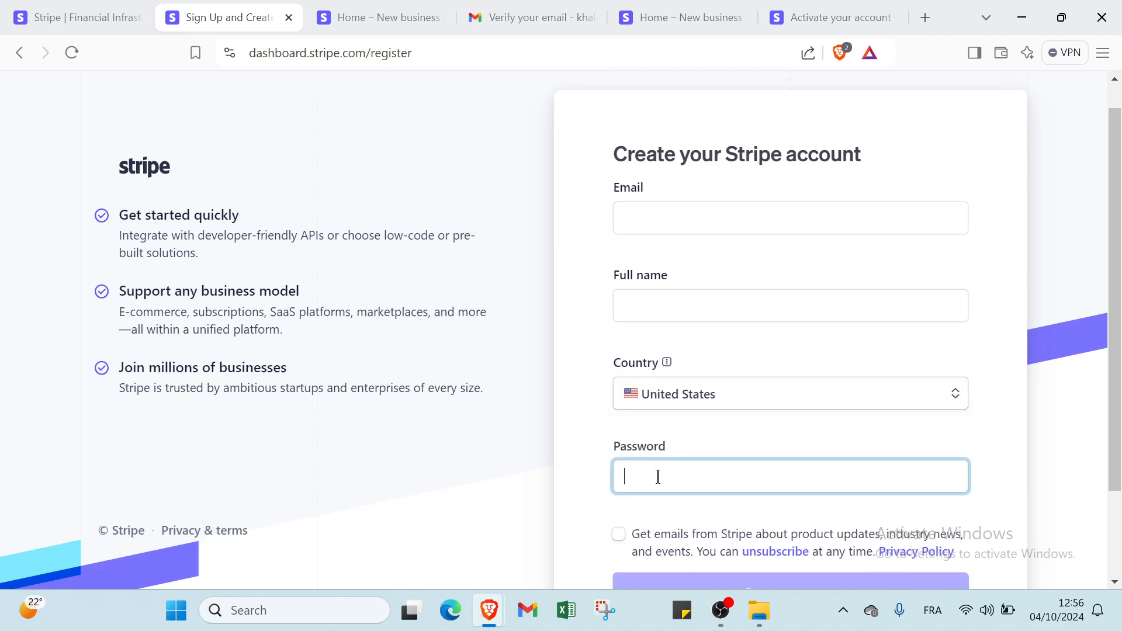
Opt in to emails from Stripe about product updates, industry news and events
scroll(618, 411, "down", 2)
left_click(618, 422)
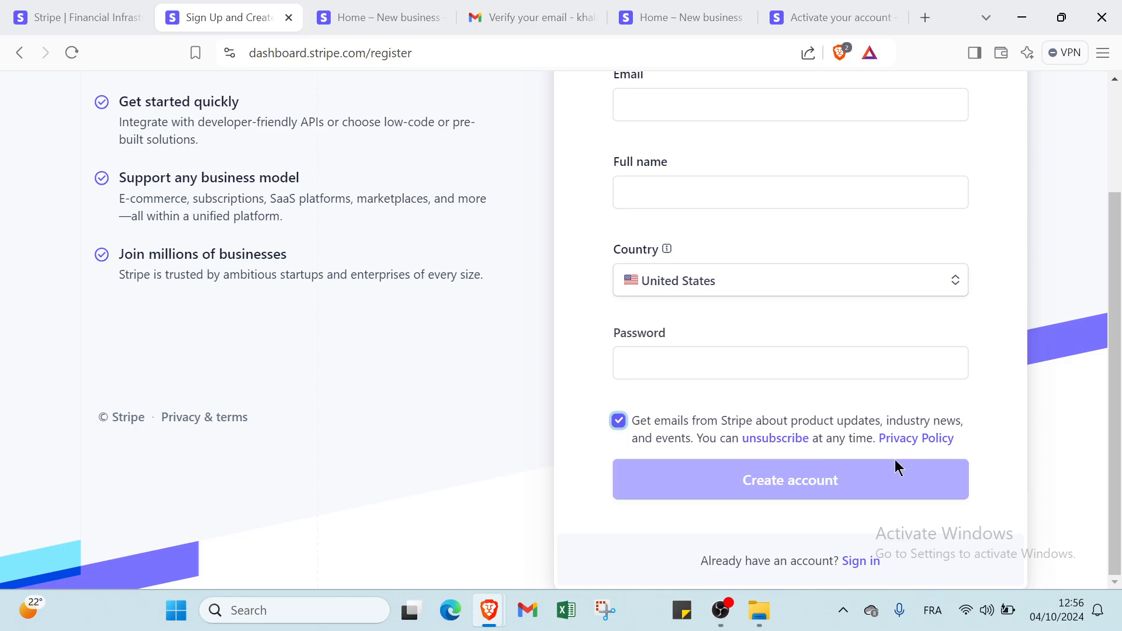
scroll(857, 482, "up", 3)
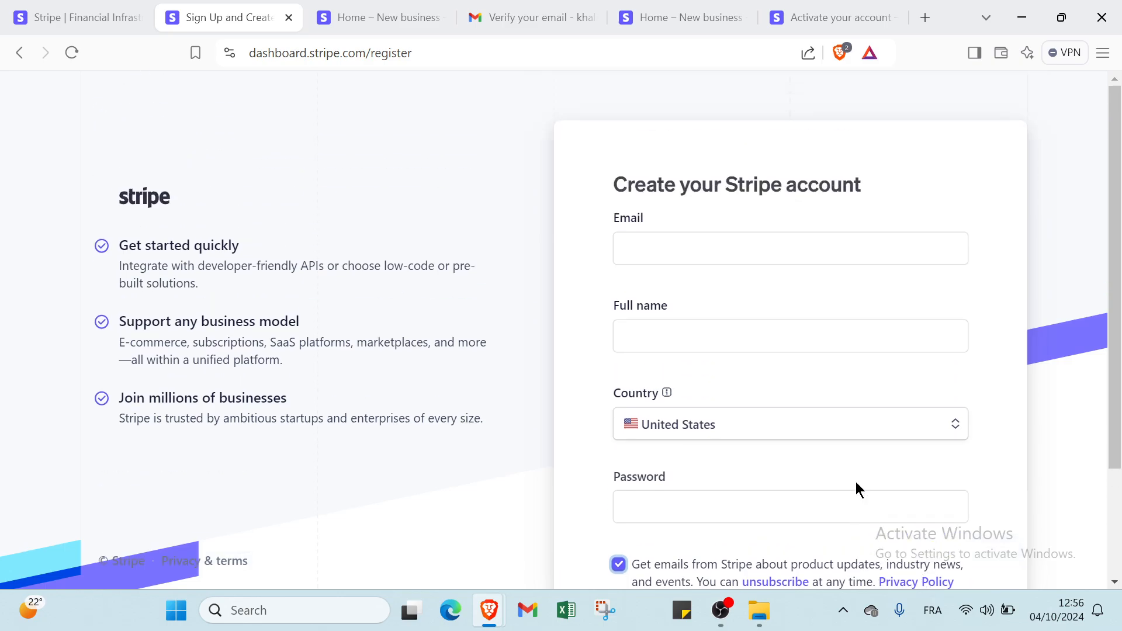
Check the new account's email verification request on the dashboard and view Stripe's verification message in Gmail
left_click(358, 19)
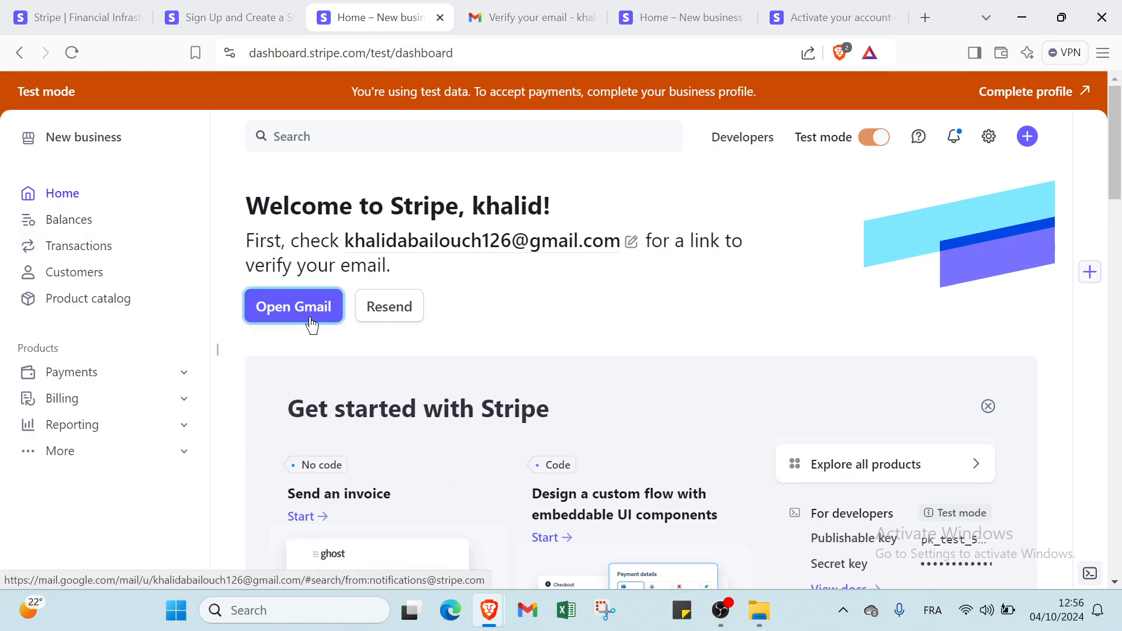
left_click(508, 25)
scroll(549, 430, "down", 3)
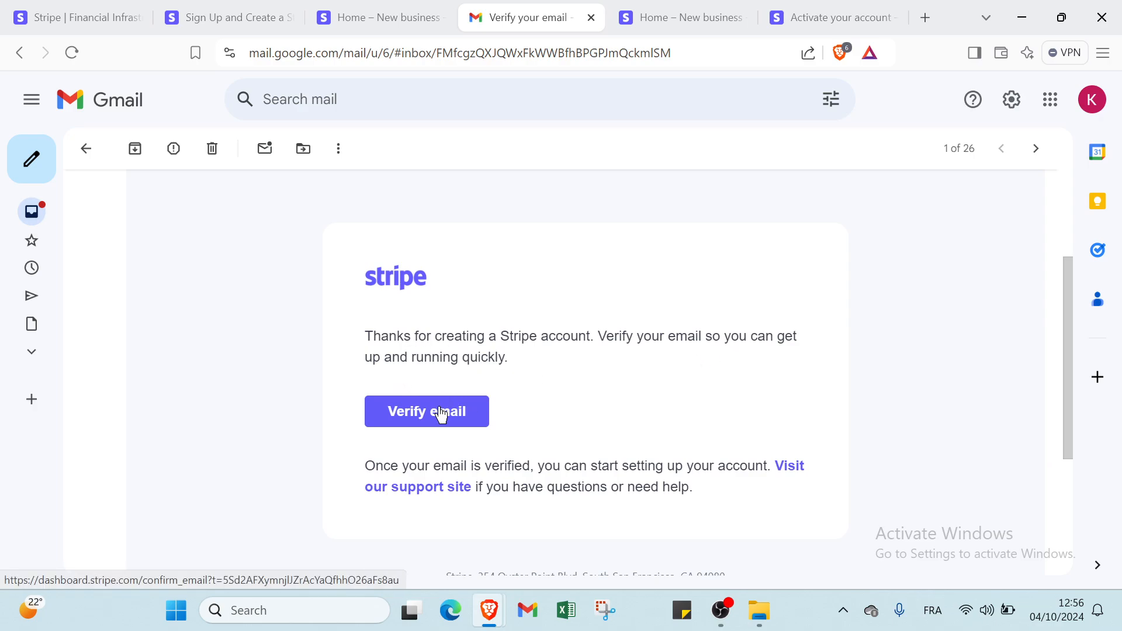
Go from the dashboard to payment activation, accept United States and Individual as the business basics, and reach the personal details
left_click(659, 17)
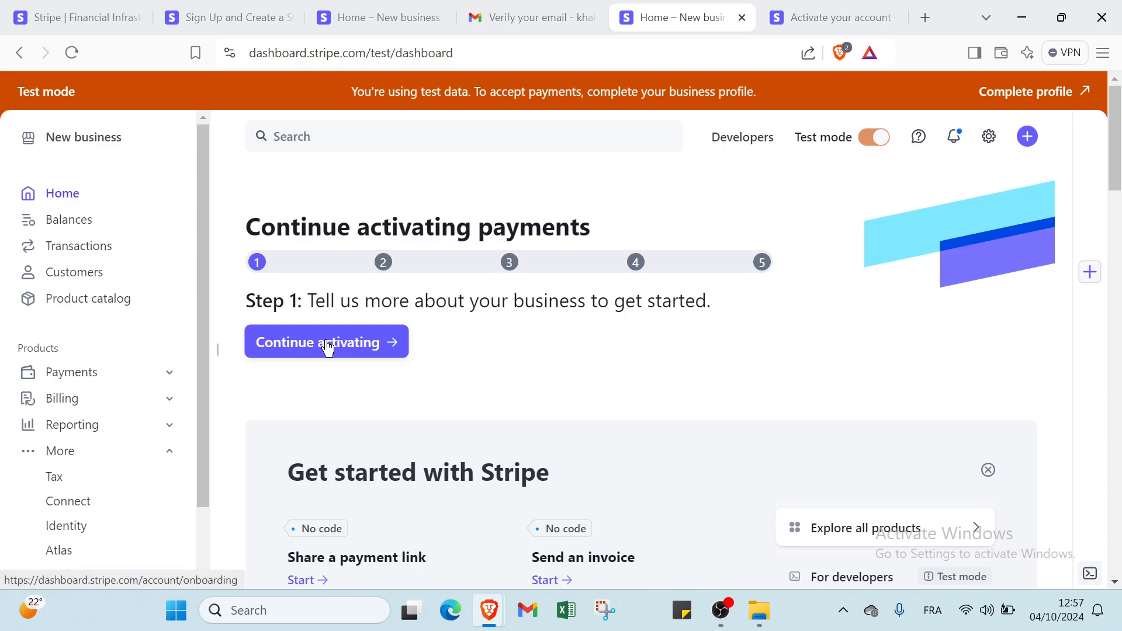
left_click(790, 27)
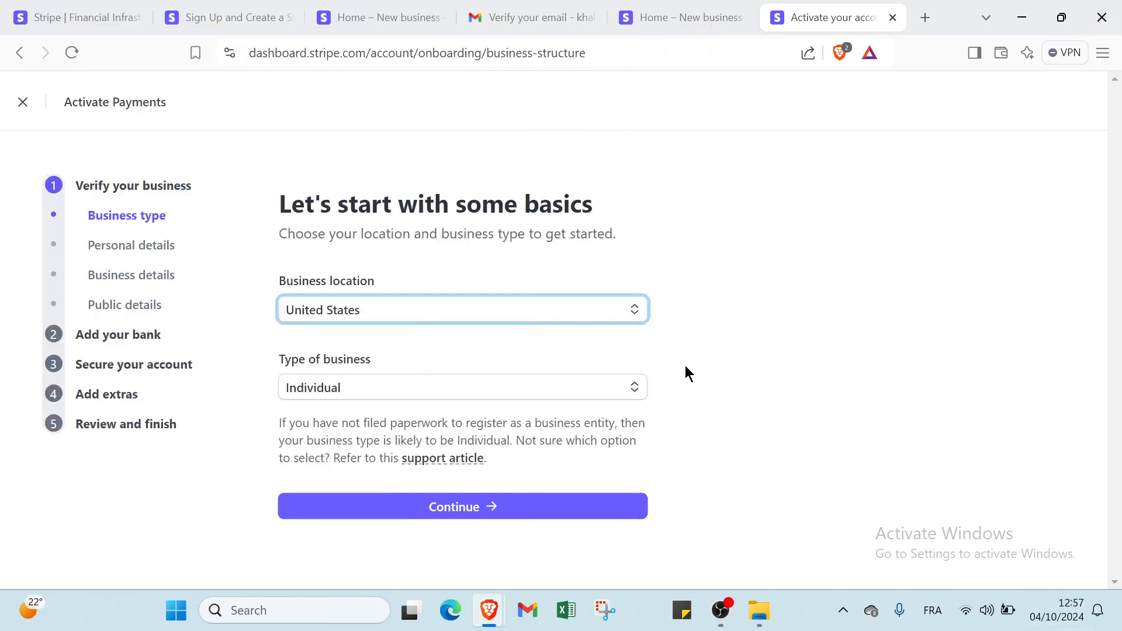
left_click(501, 510)
left_click(143, 244)
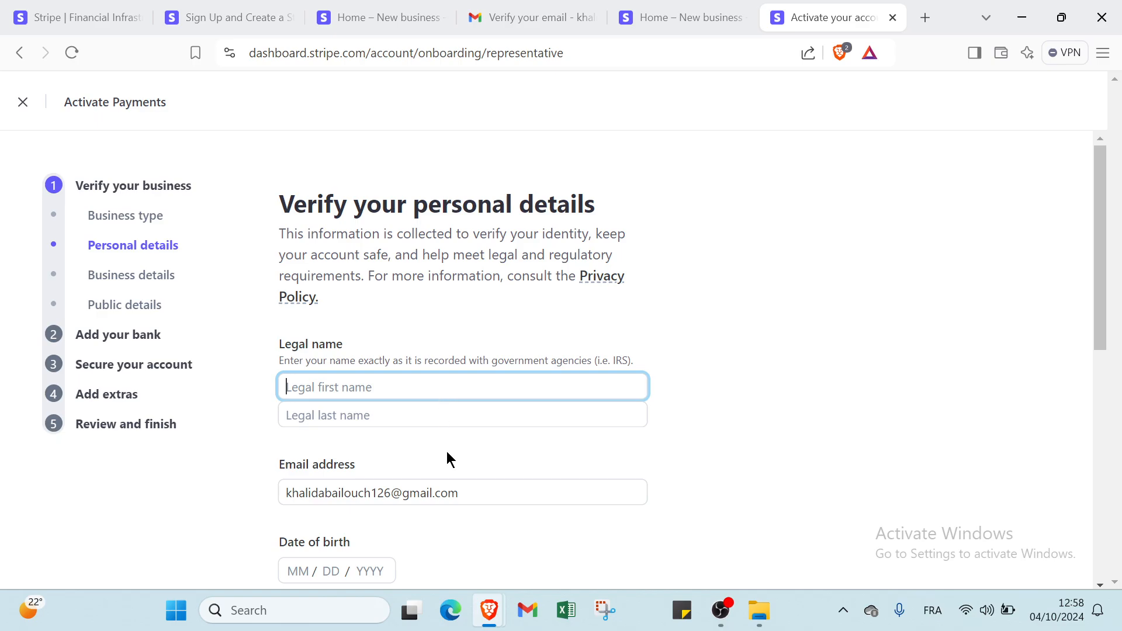
Go through the personal details form's date of birth, home address, state list, phone number and Social Security number fields without filling them in
scroll(449, 473, "down", 5)
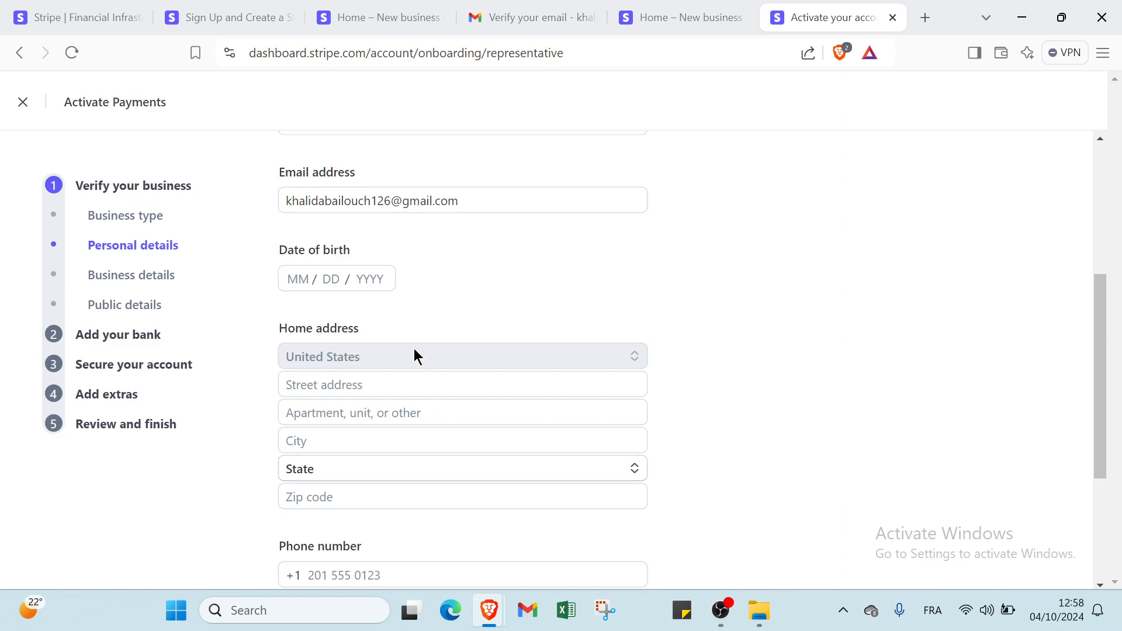
right_click(453, 425)
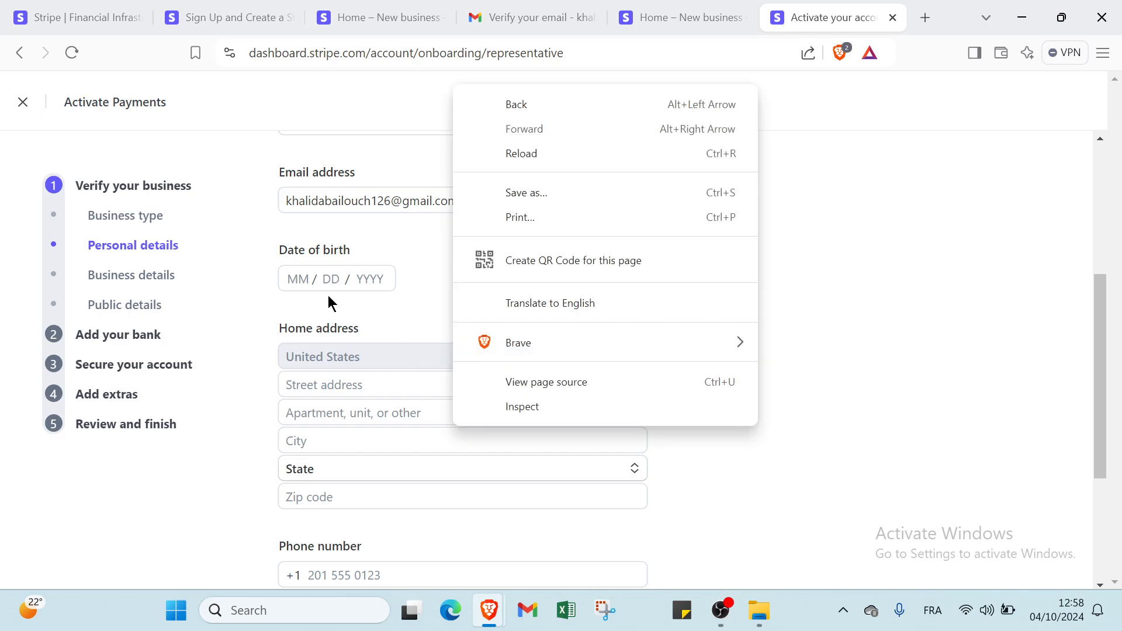
left_click(346, 393)
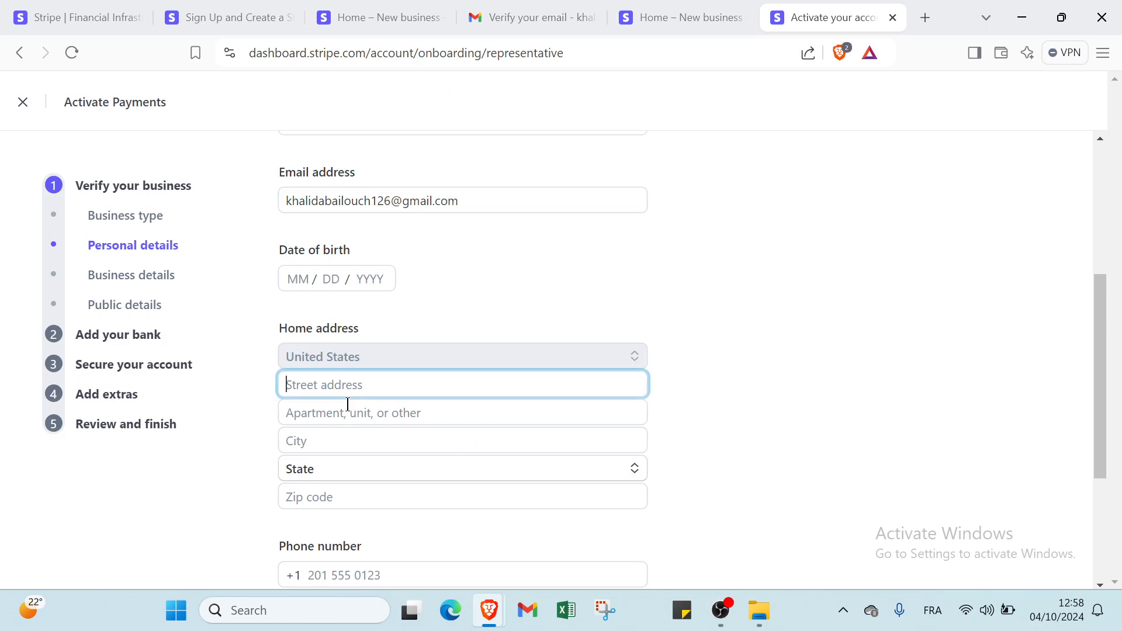
left_click(314, 447)
left_click(329, 475)
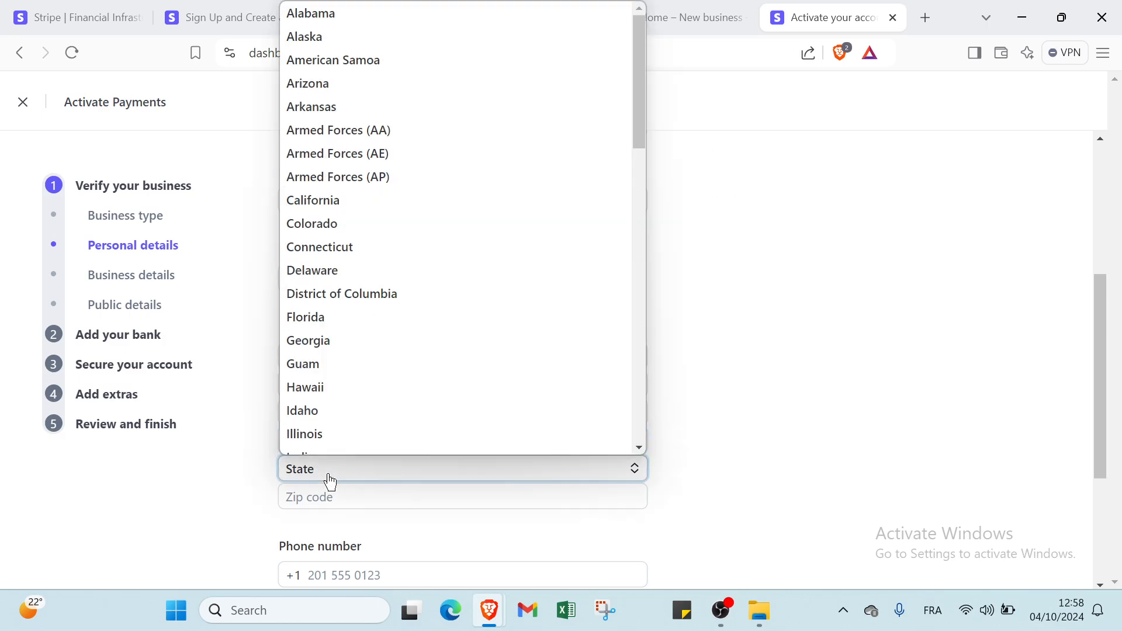
left_click(251, 468)
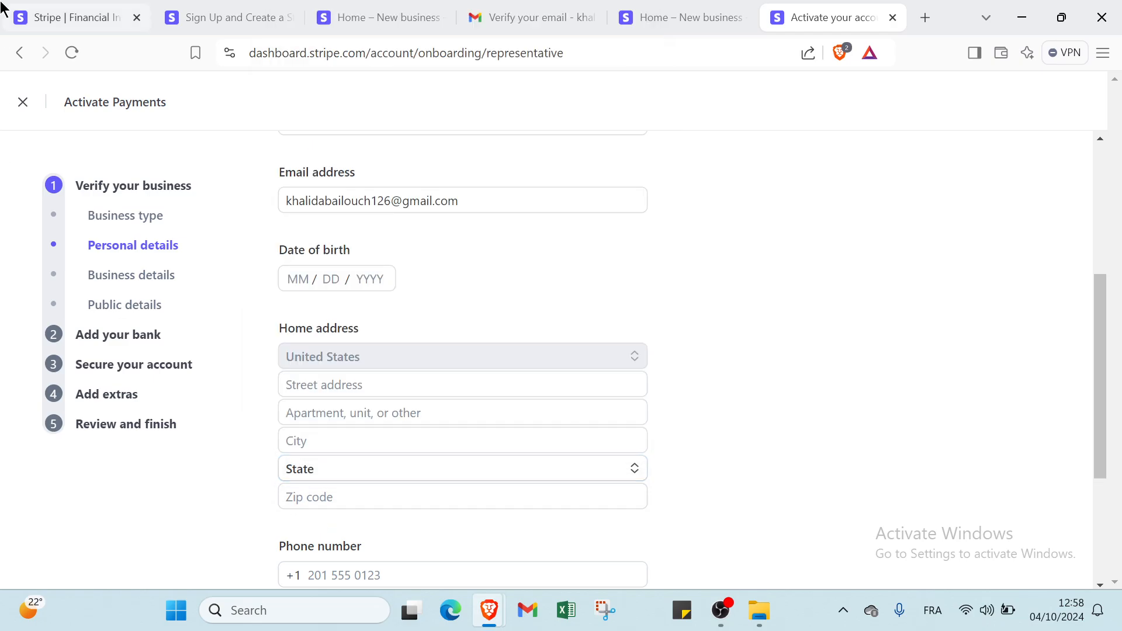
scroll(319, 304, "down", 3)
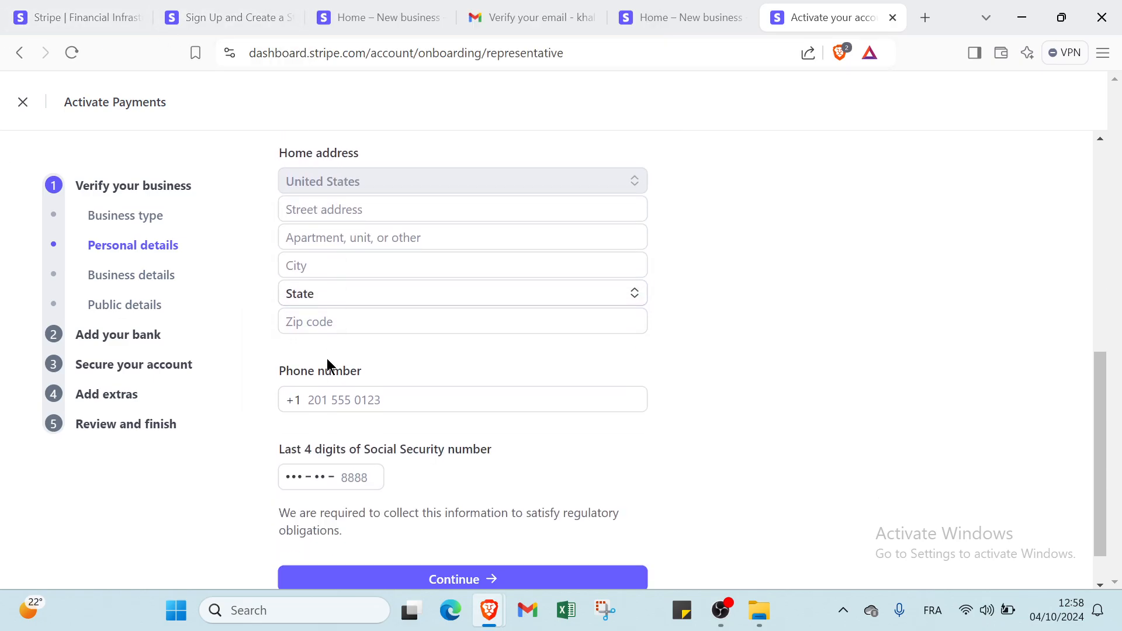
scroll(326, 359, "down", 1)
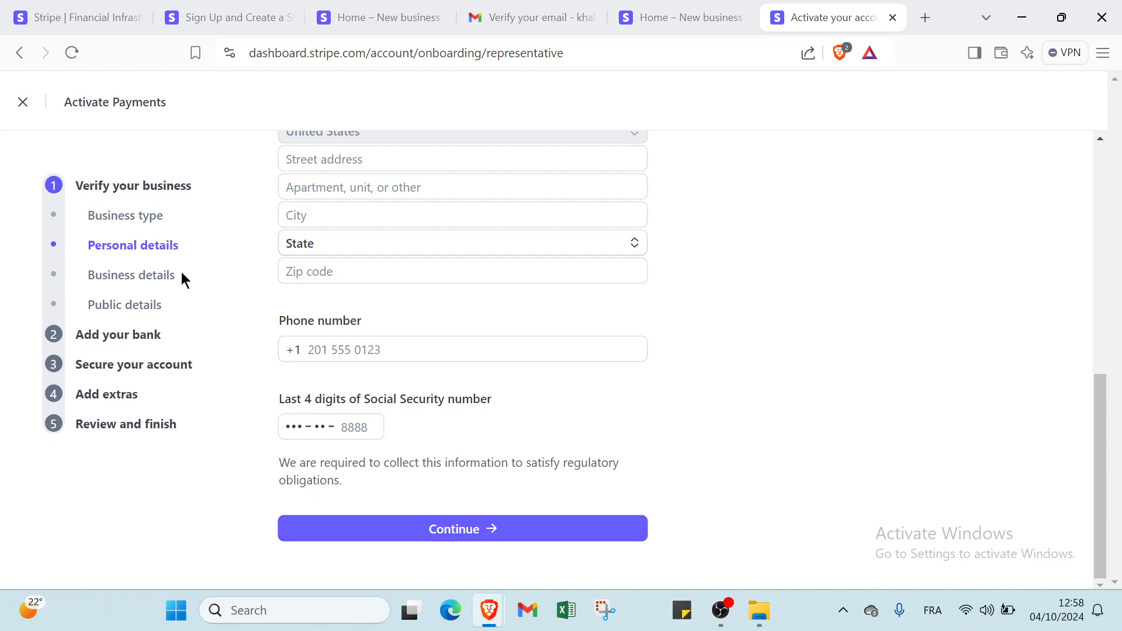
Switch to the business details section and go through its industry, business website and product description fields
left_click(148, 280)
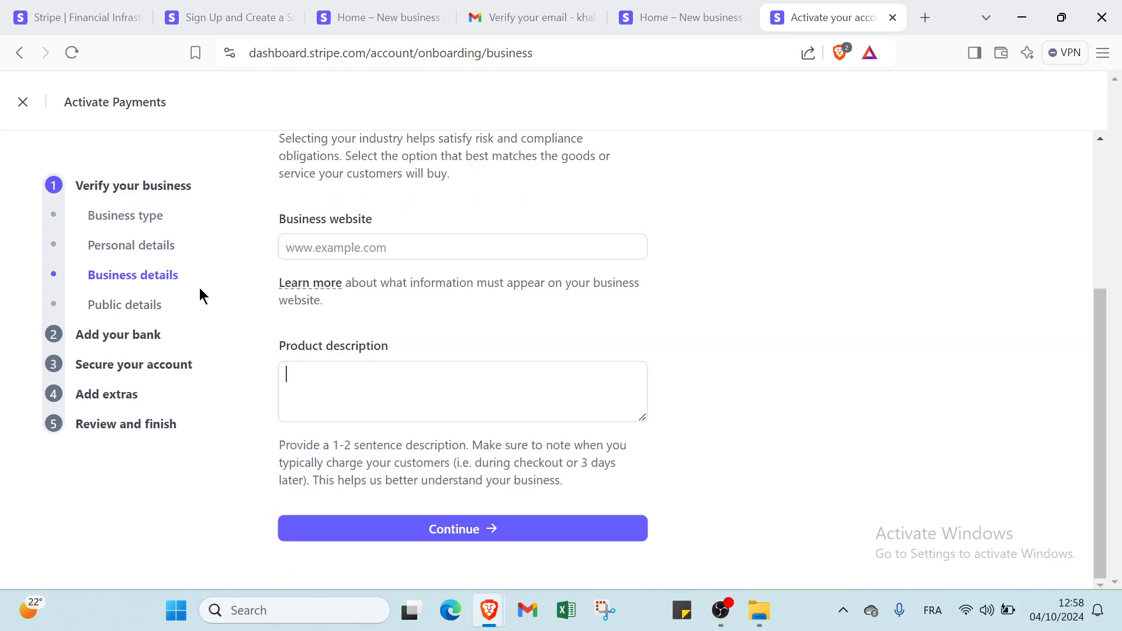
scroll(401, 240, "up", 4)
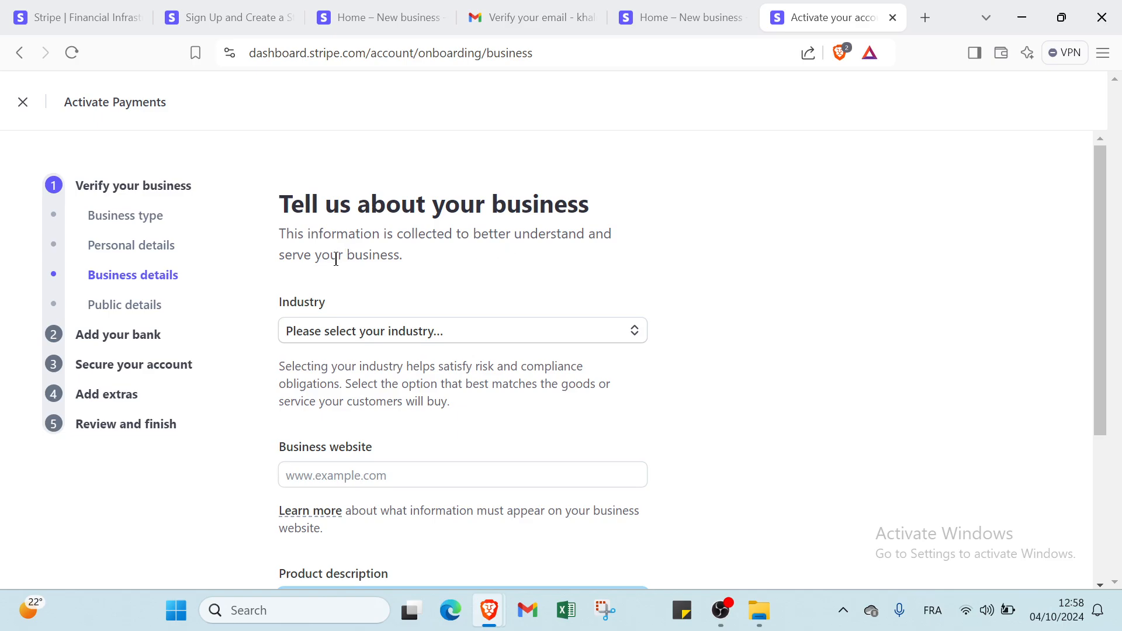
scroll(350, 277, "down", 1)
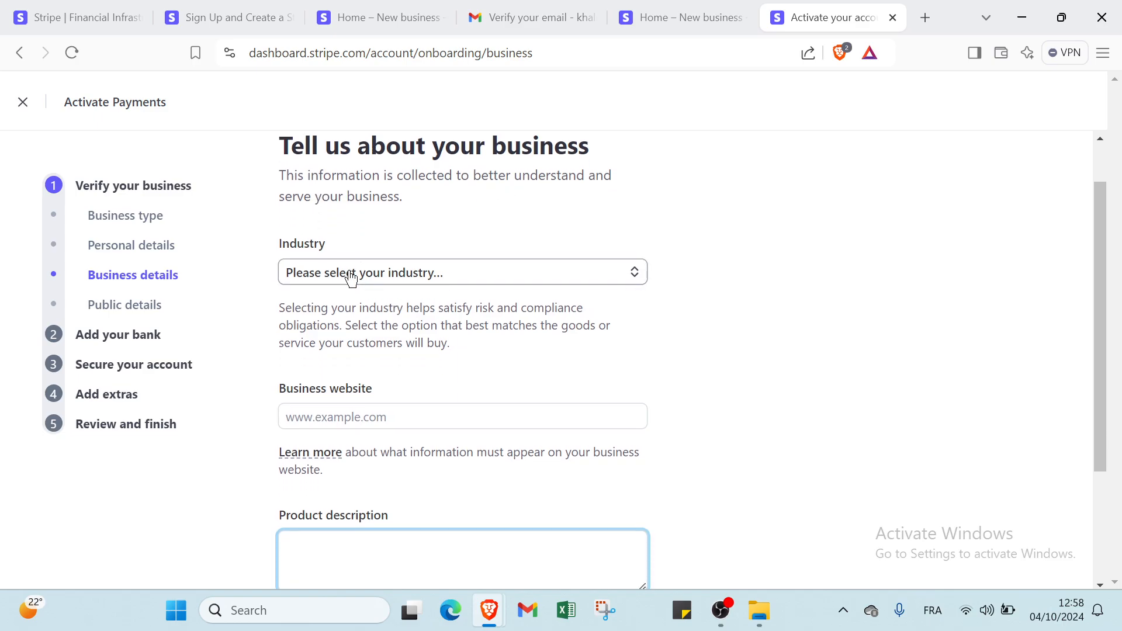
left_click(351, 276)
left_click(351, 277)
scroll(350, 277, "down", 3)
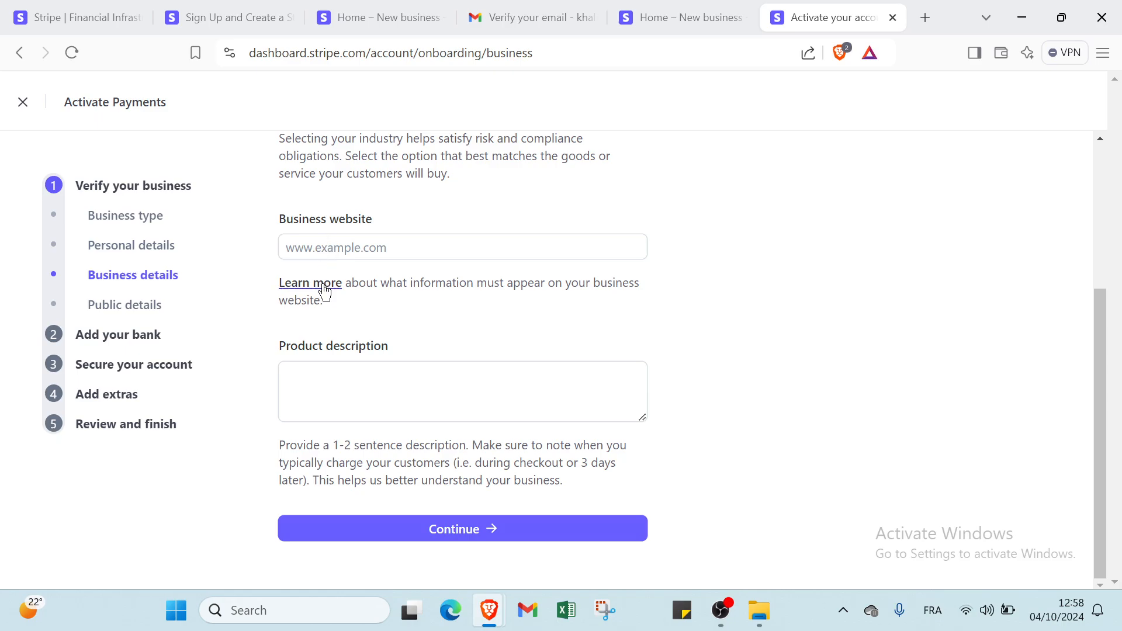
left_click(305, 371)
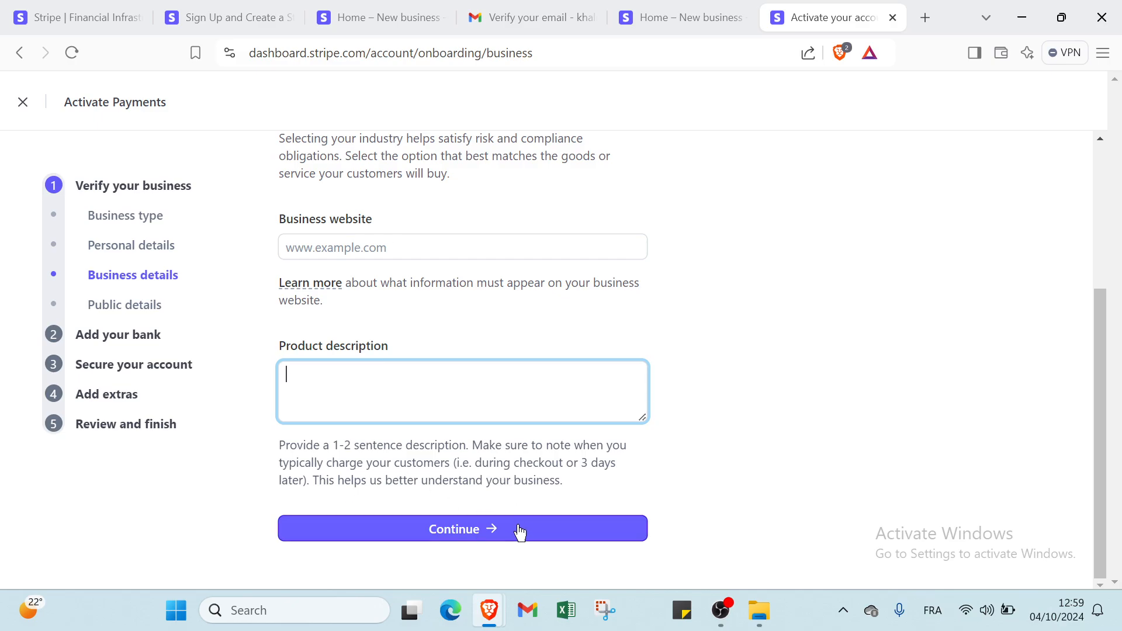
Switch to the public details section and check the statement descriptor choices and the custom business name field
left_click(111, 301)
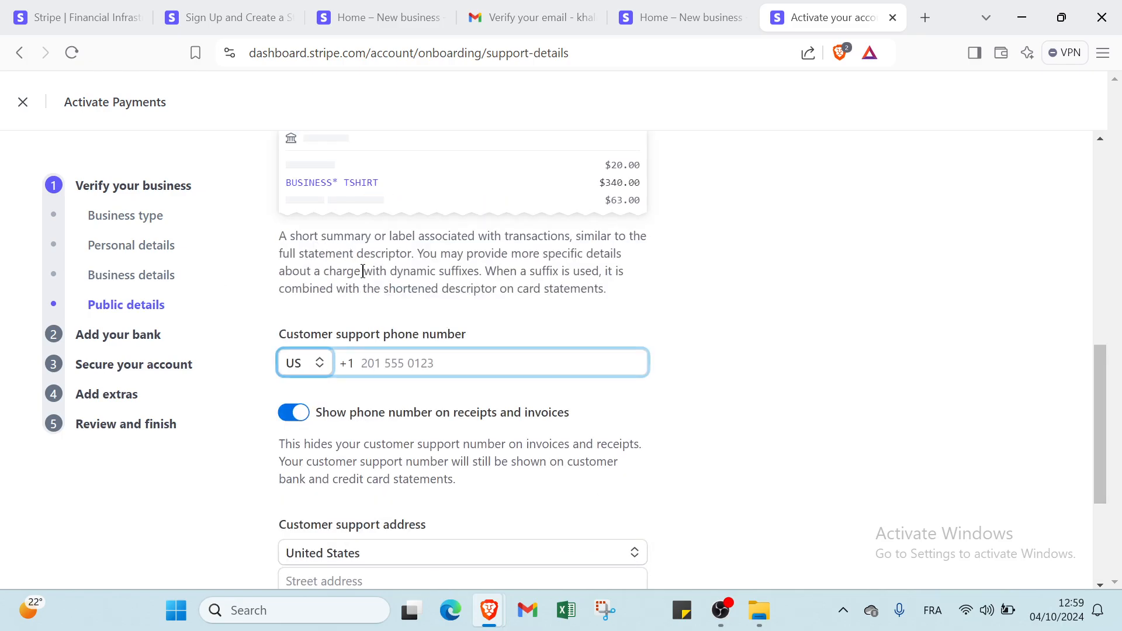
scroll(363, 271, "up", 10)
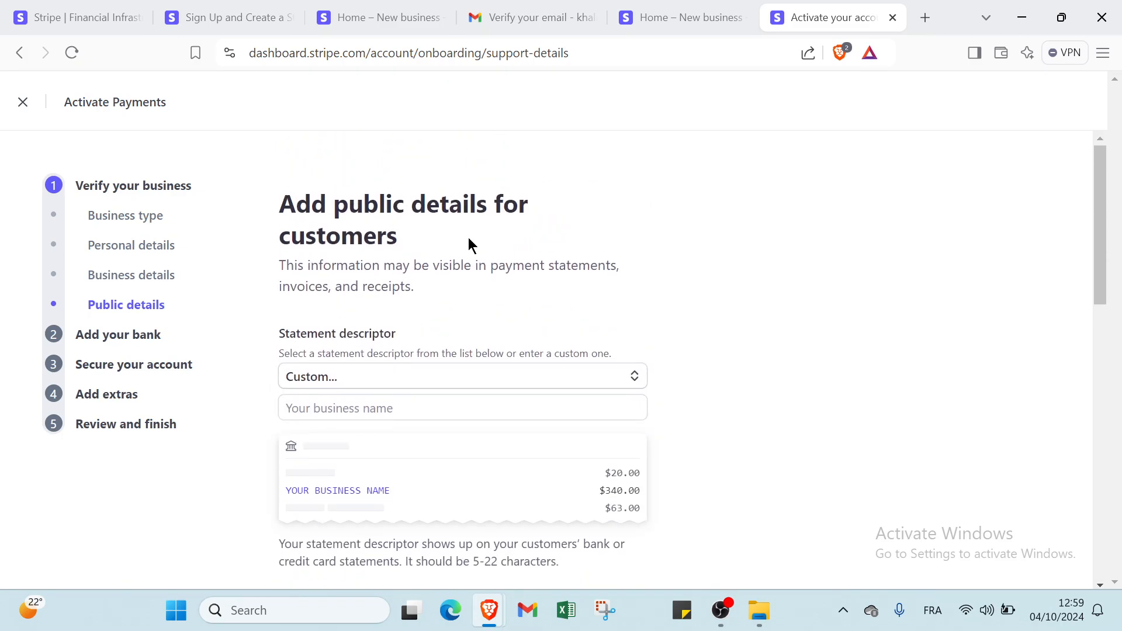
scroll(351, 298, "down", 1)
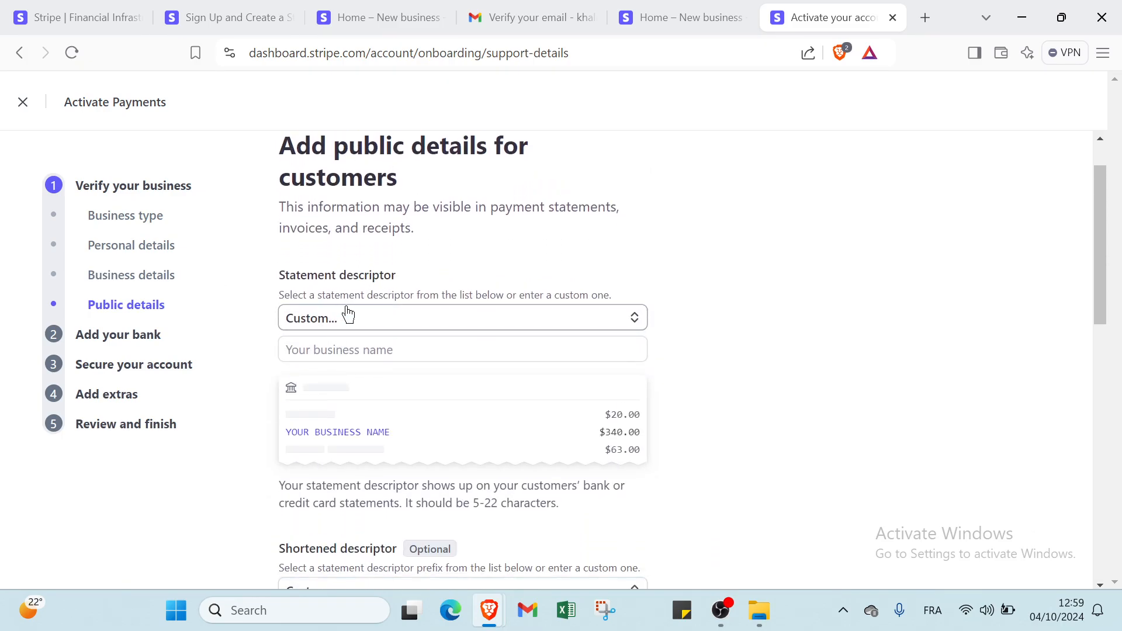
left_click(379, 316)
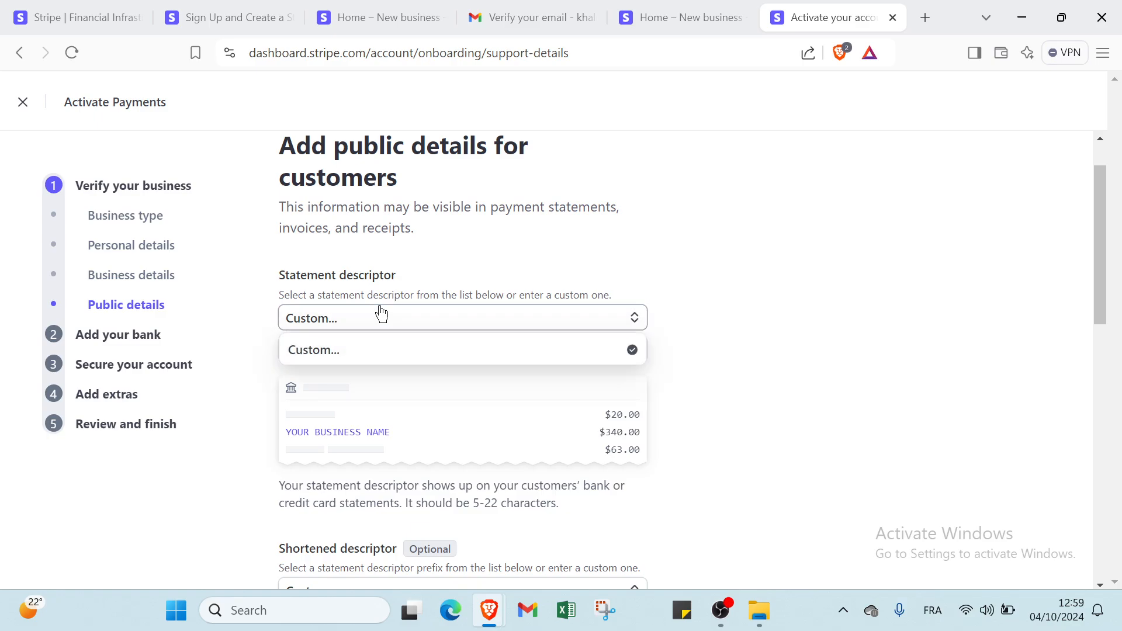
left_click(379, 315)
left_click(358, 349)
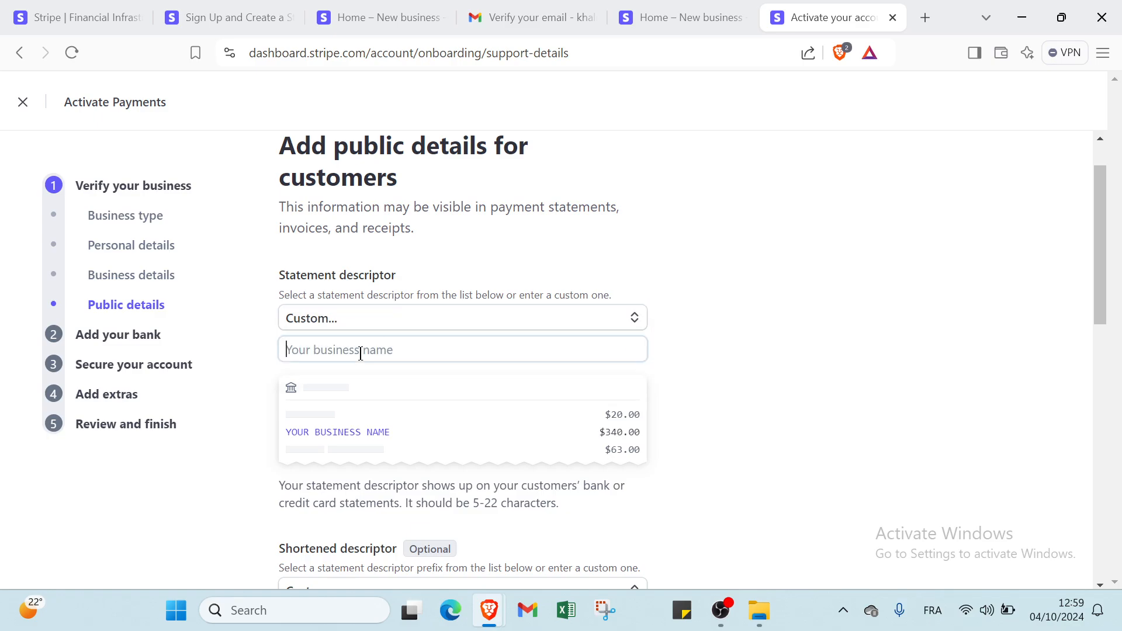
Go through the optional shortened descriptor and the customer support phone number and address fields of the public details
scroll(377, 380, "down", 5)
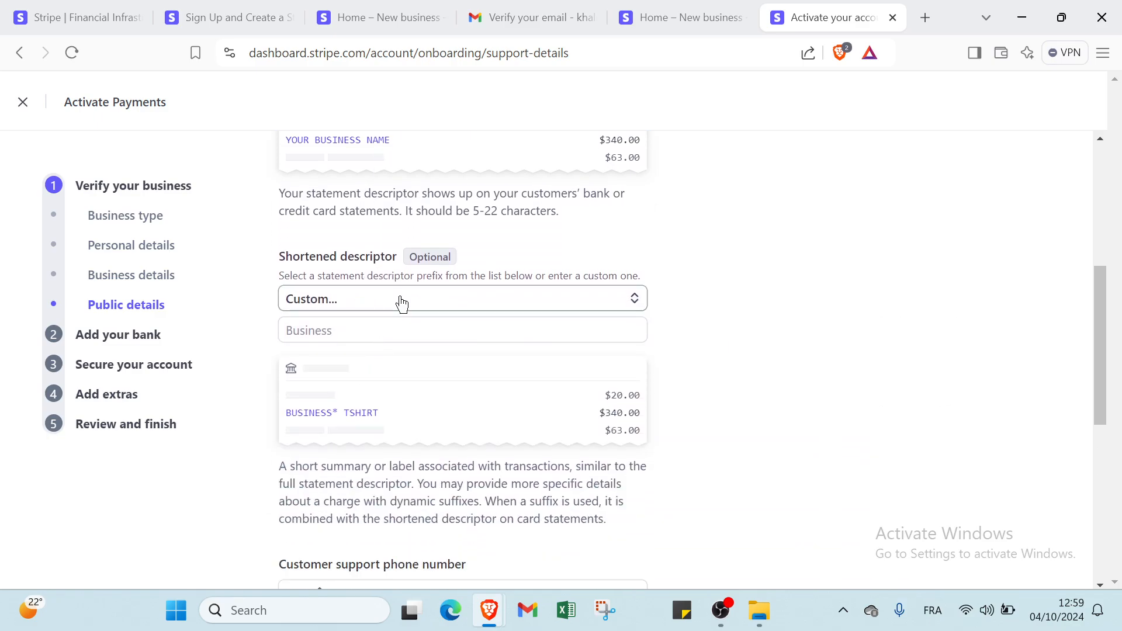
left_click(401, 300)
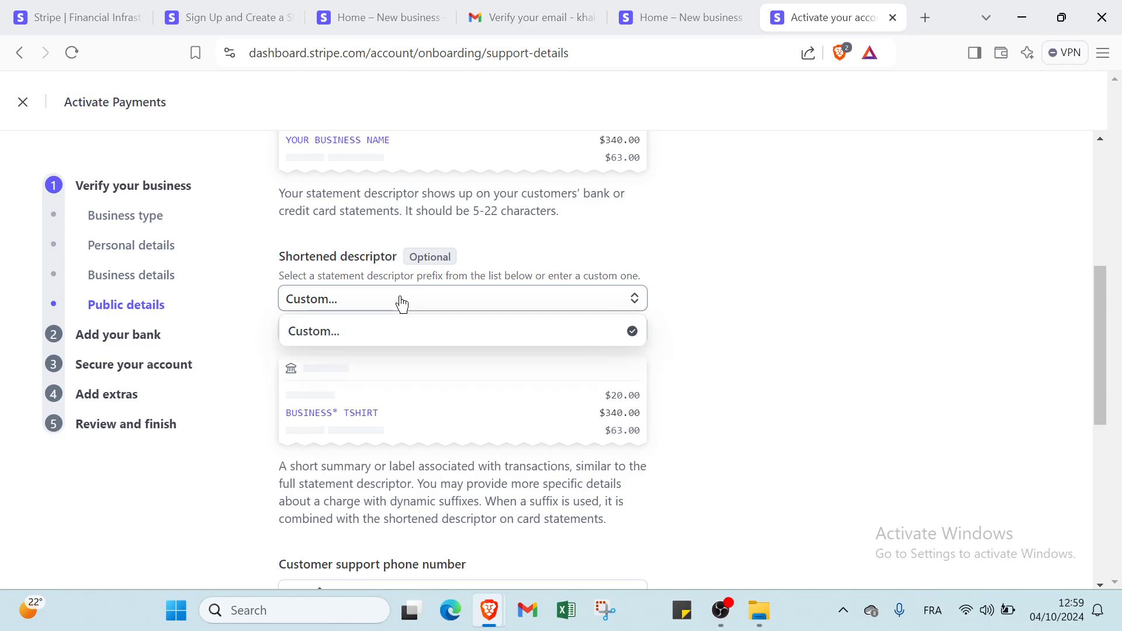
left_click(400, 322)
left_click(401, 326)
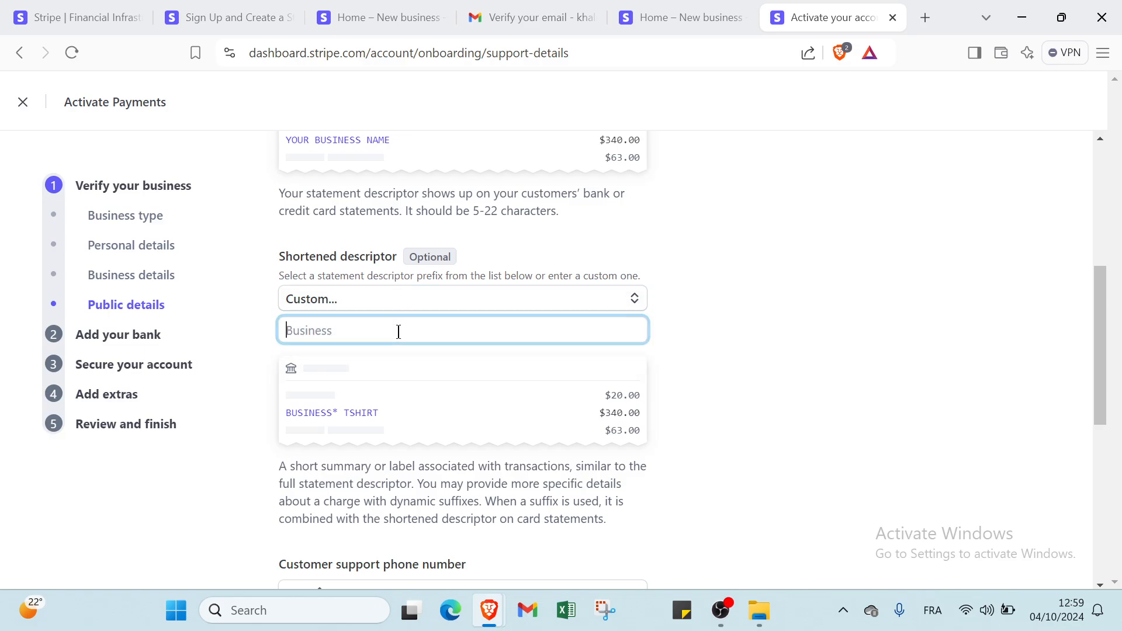
scroll(400, 335, "down", 2)
scroll(400, 335, "down", 4)
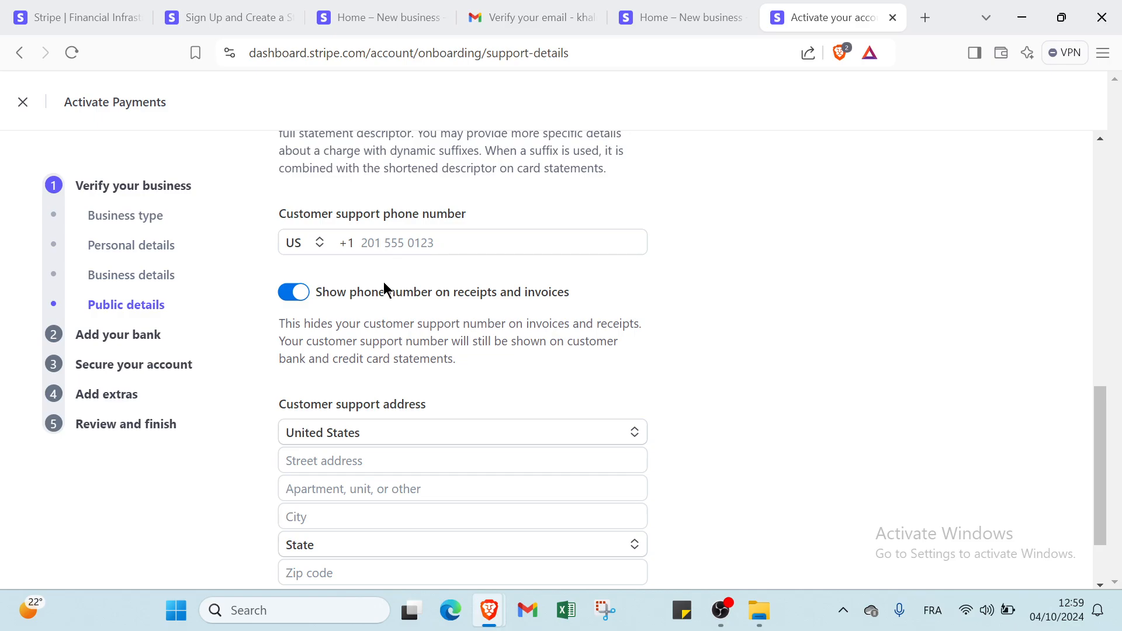
scroll(368, 406, "down", 1)
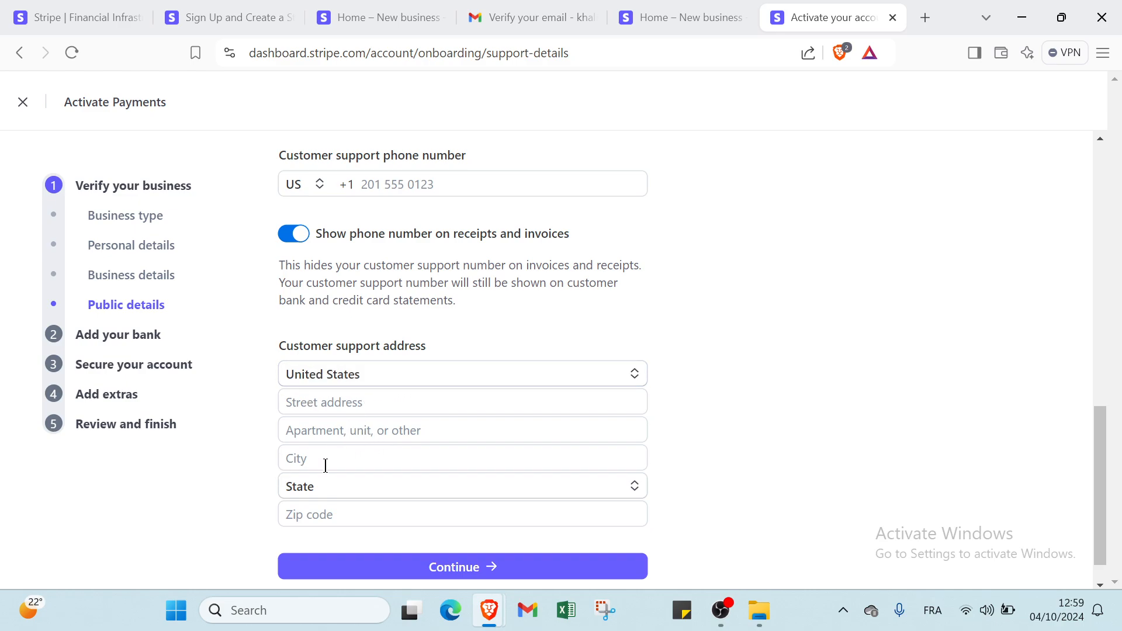
scroll(319, 476, "down", 1)
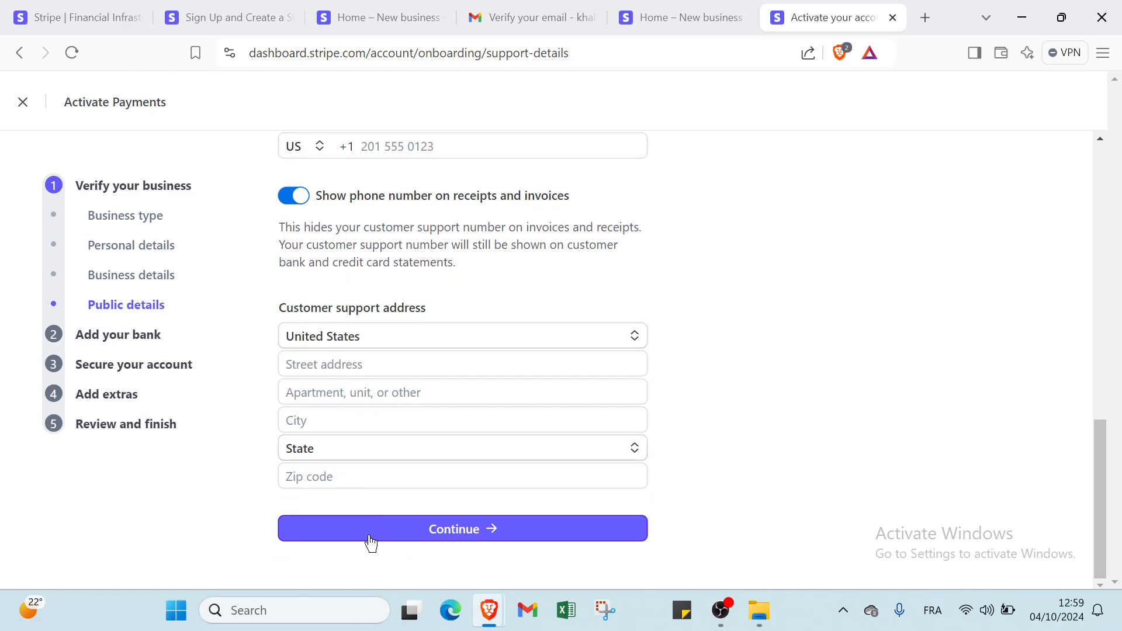
View the bank choices for payouts and the optional tax calculation page, including its list of product categories
left_click(120, 343)
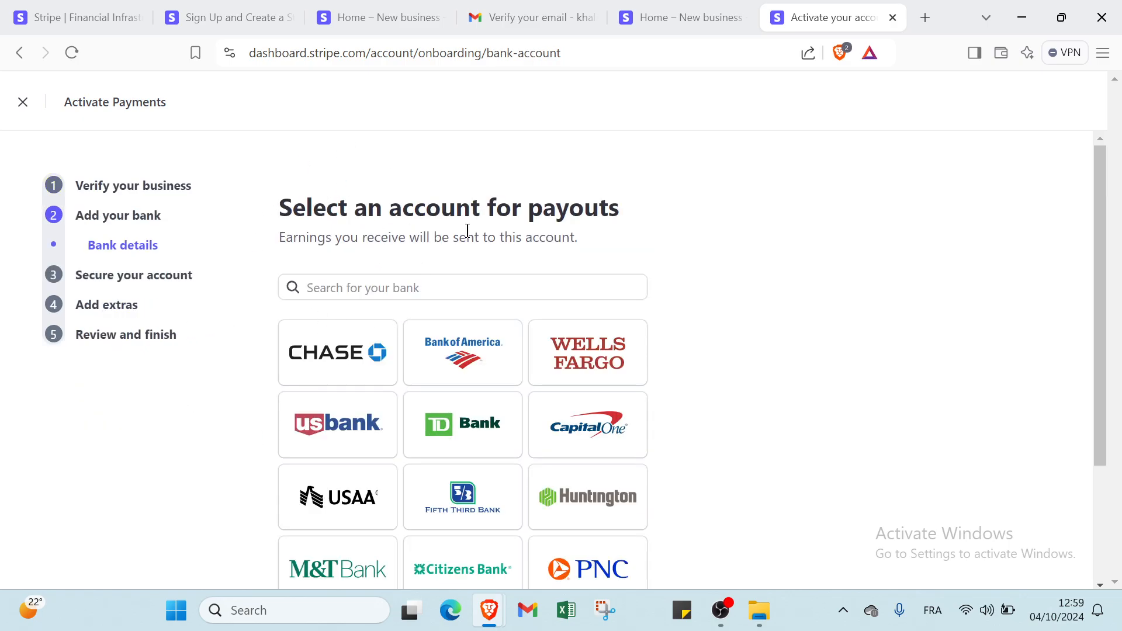
left_click(97, 319)
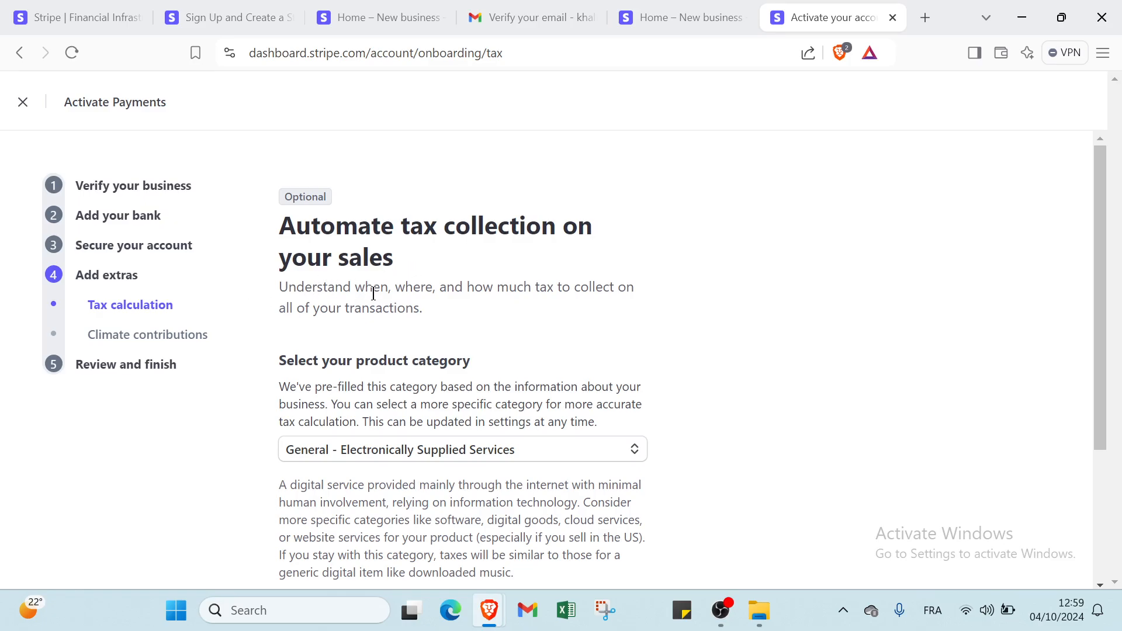
scroll(545, 315, "down", 2)
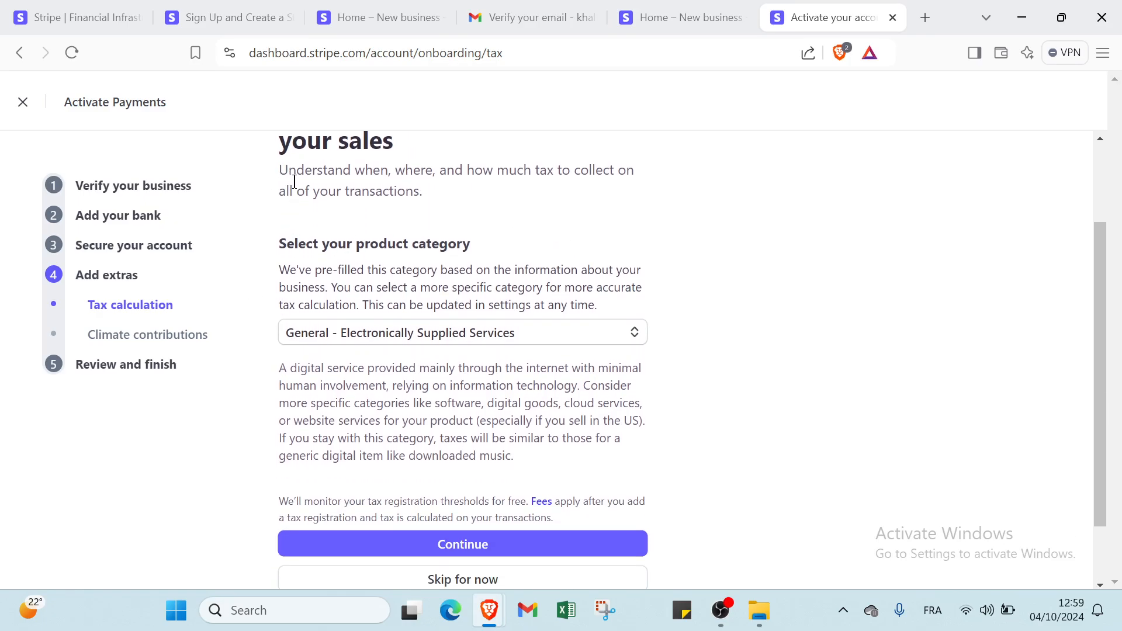
scroll(350, 198, "down", 2)
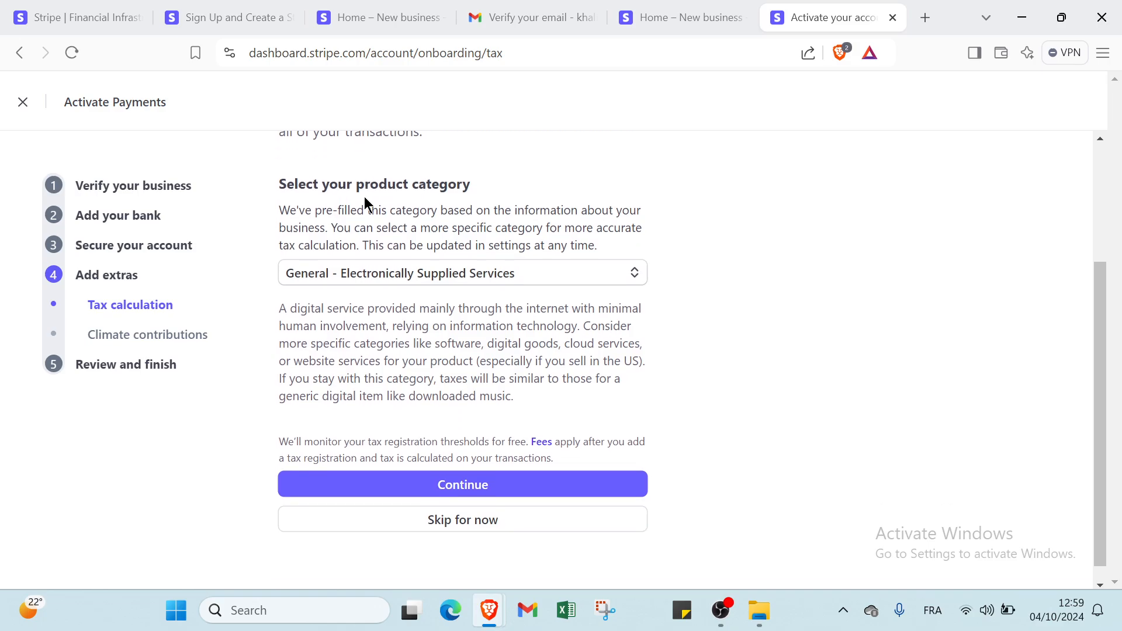
left_click(379, 262)
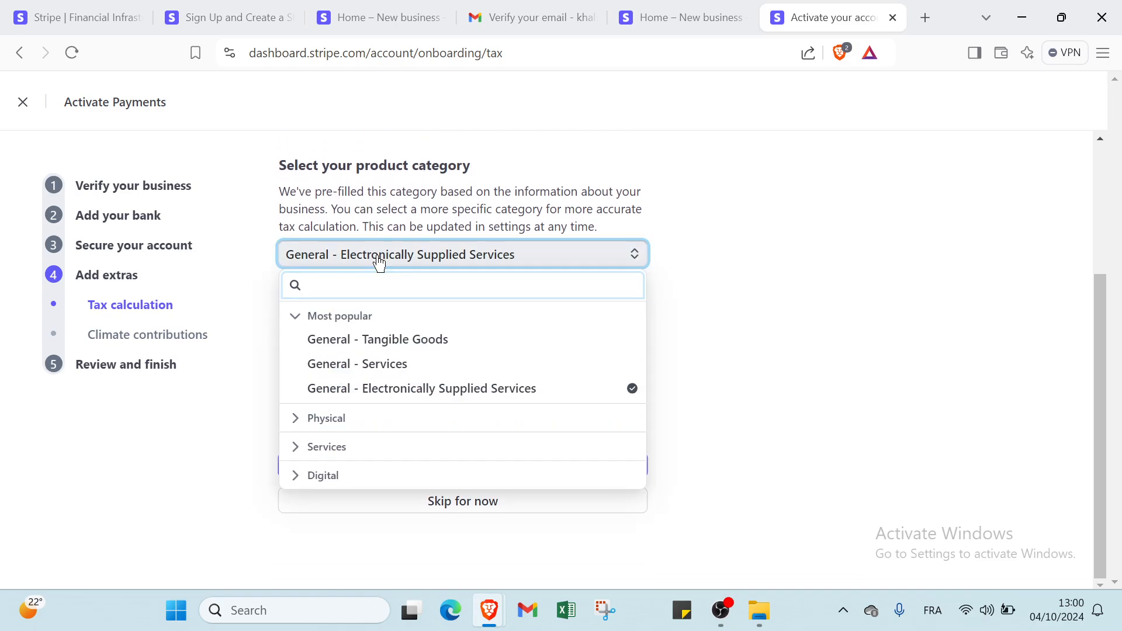
left_click(377, 259)
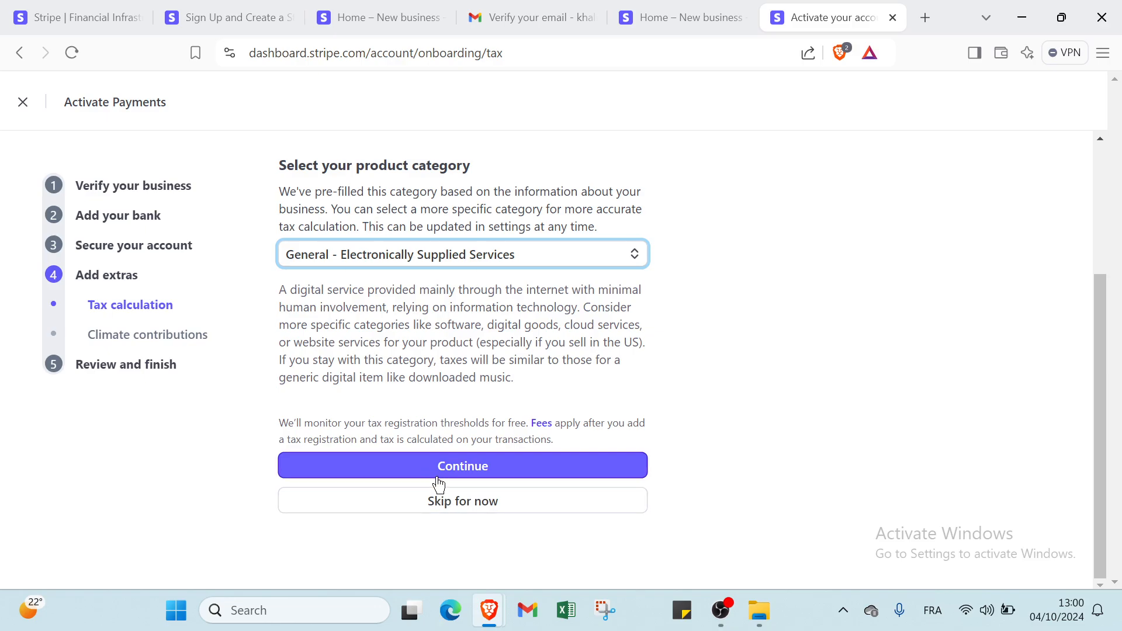
Go to the climate contributions extra, try the 0.5% and 1% commitments, and choose 1.5% of revenue
left_click(146, 335)
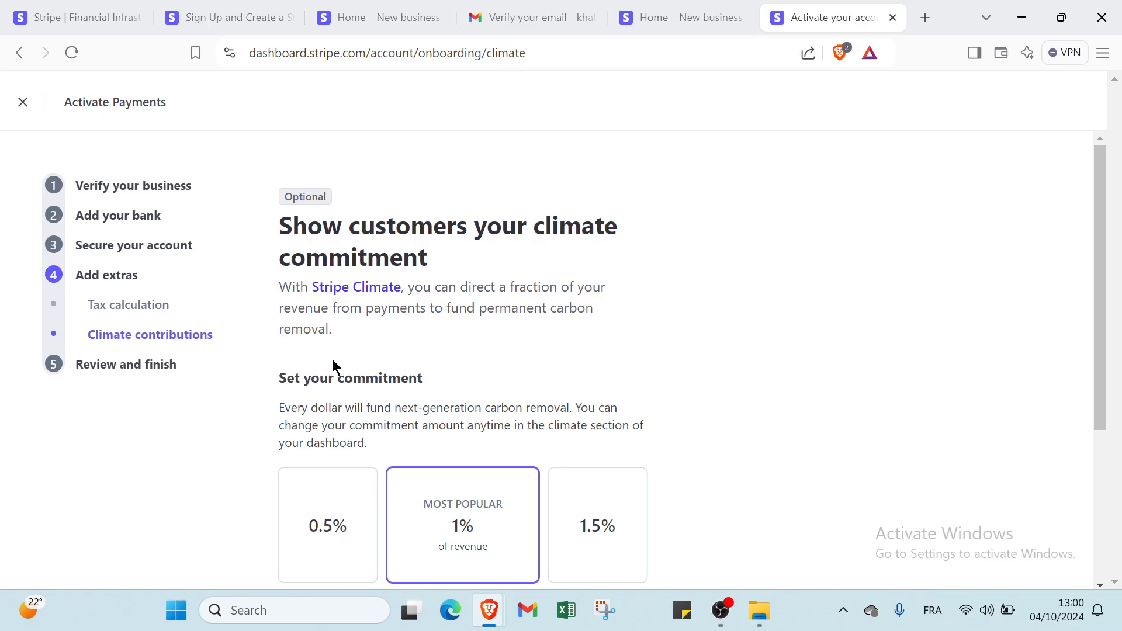
scroll(392, 387, "down", 4)
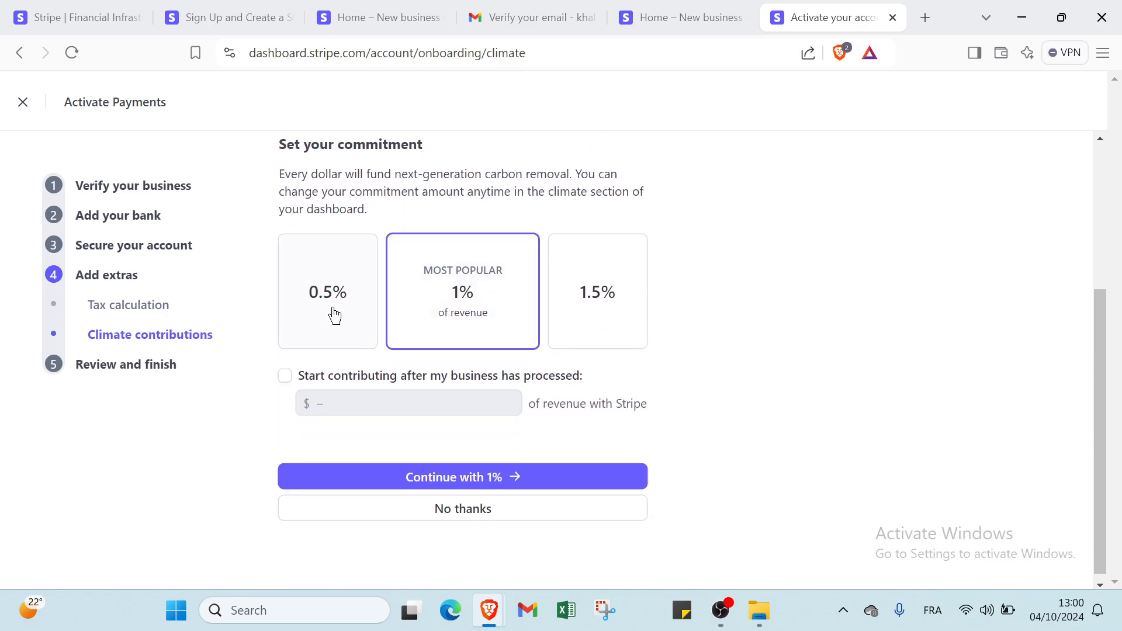
left_click(349, 321)
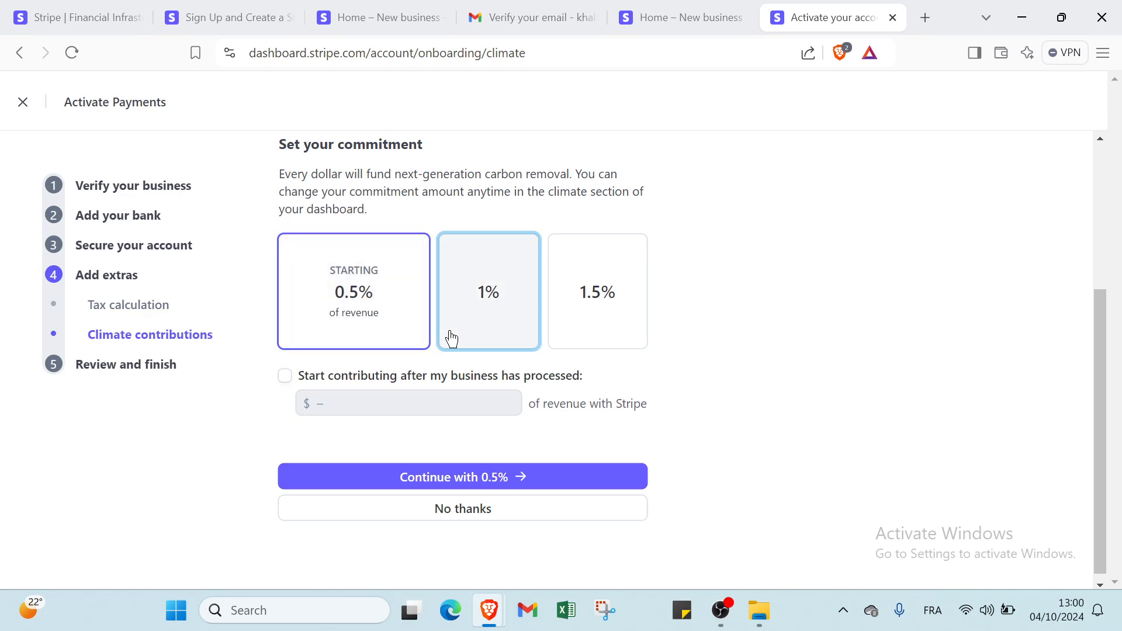
left_click(456, 339)
left_click(571, 328)
scroll(396, 388, "down", 1)
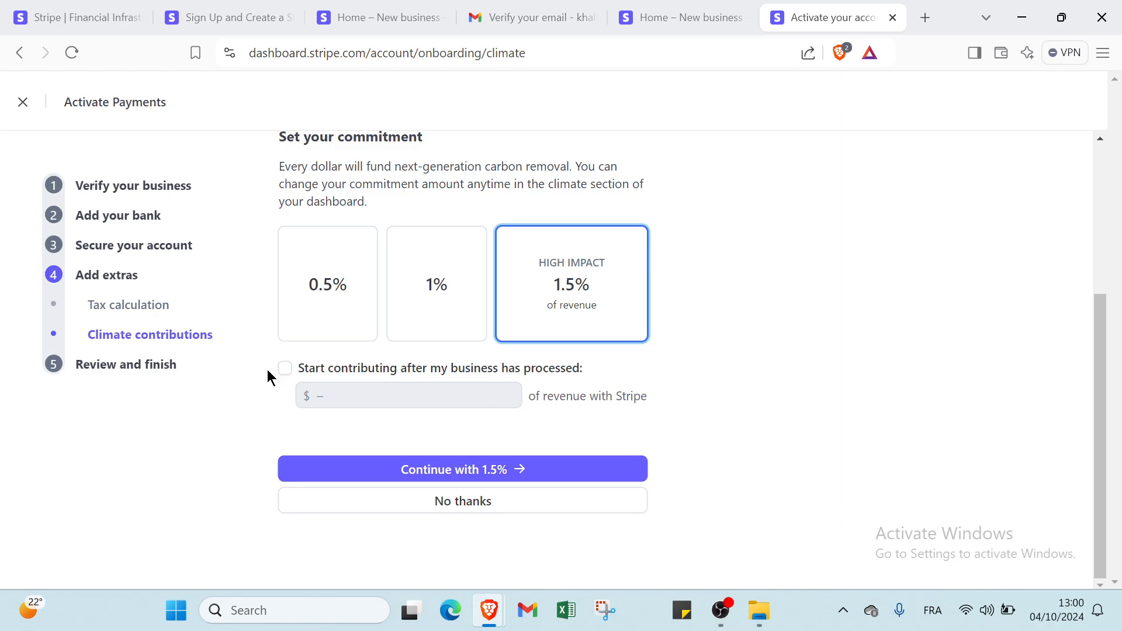
Try the option to start contributing only after the business has processed a given amount of revenue
left_click(283, 370)
left_click(354, 393)
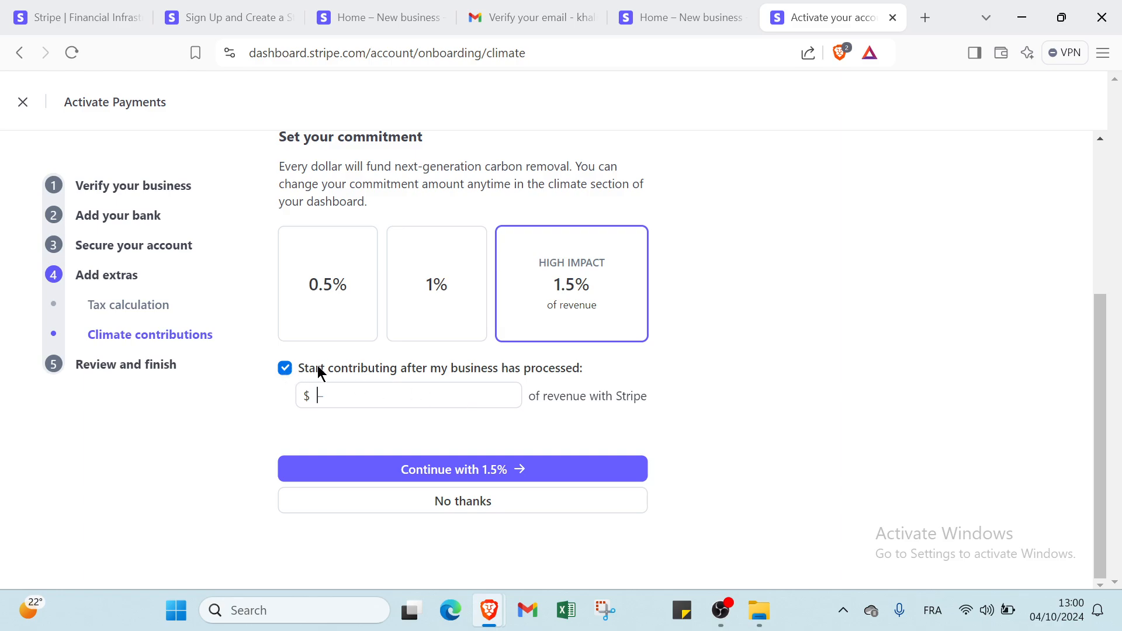
left_click(285, 369)
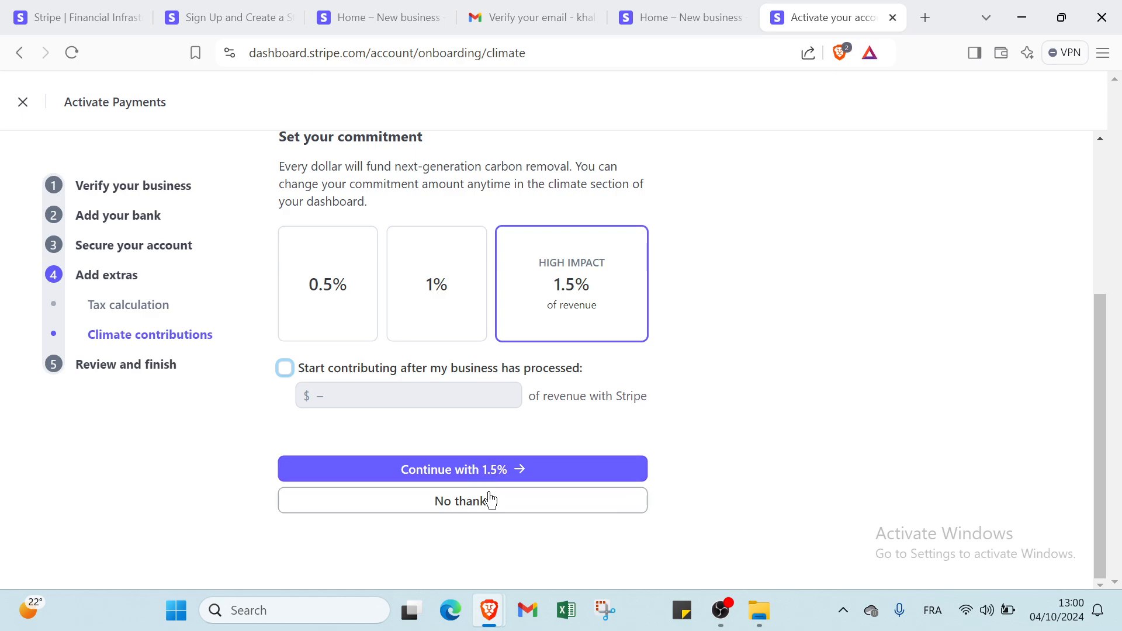
Review the onboarding summary, from business and public details to two-step authentication and extras, and return to the business verification section
left_click(131, 363)
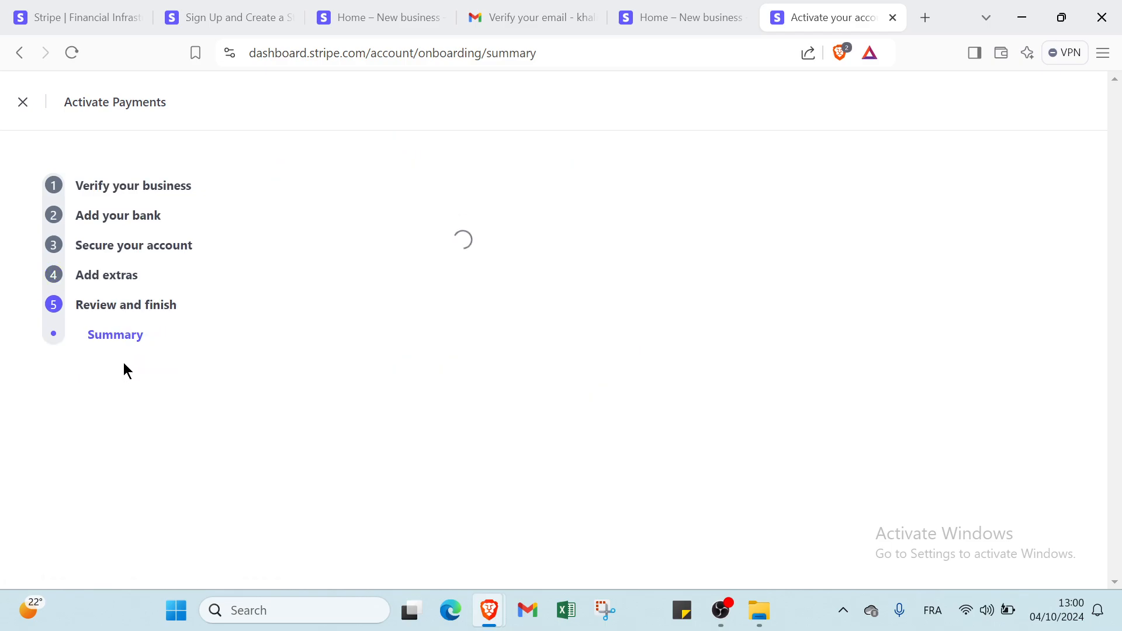
scroll(399, 287, "down", 2)
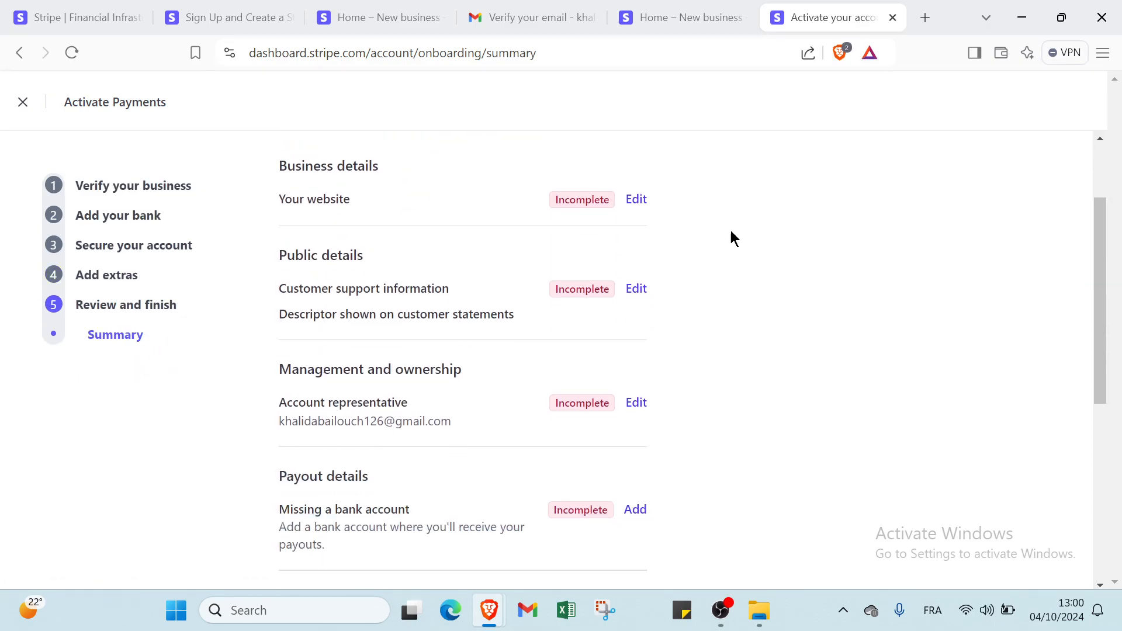
scroll(432, 204, "down", 6)
scroll(231, 293, "up", 4)
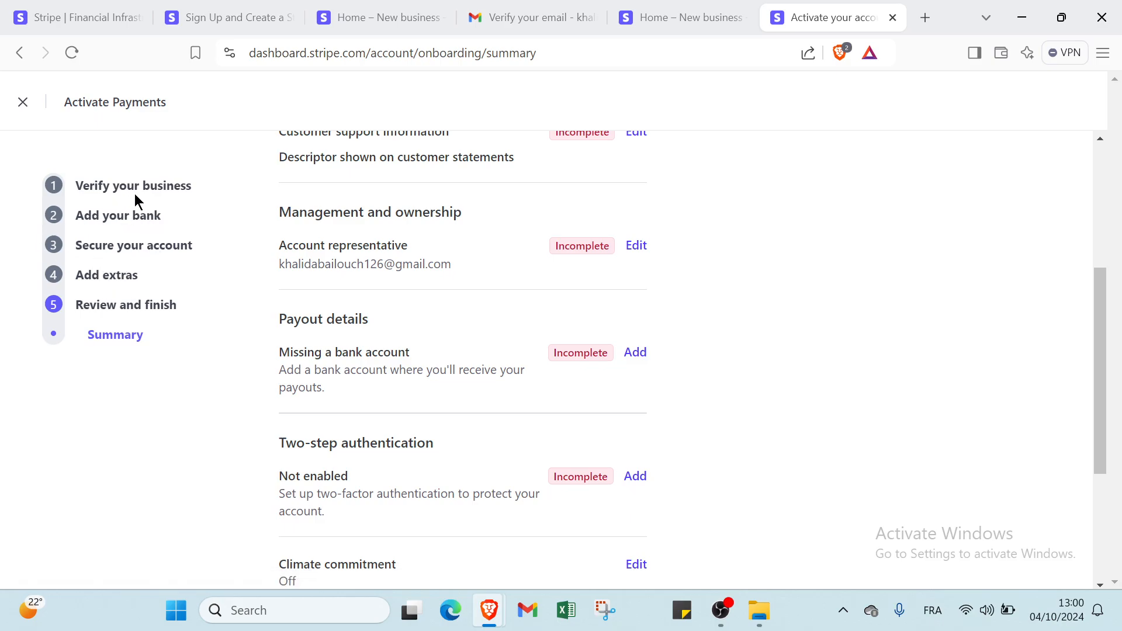
scroll(446, 246, "down", 4)
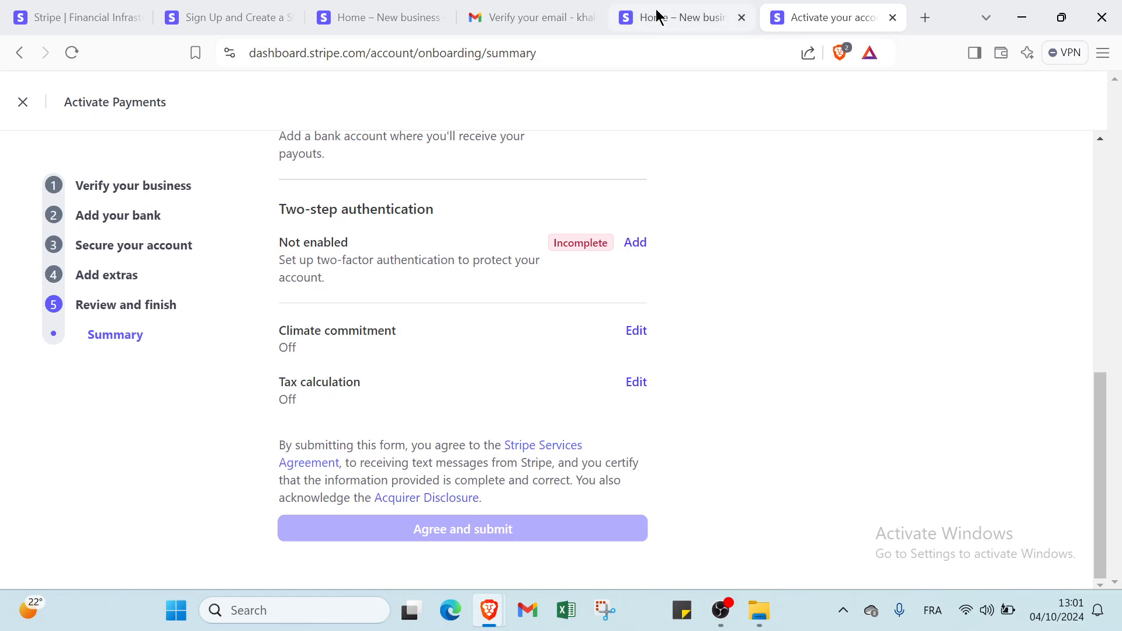
left_click(157, 185)
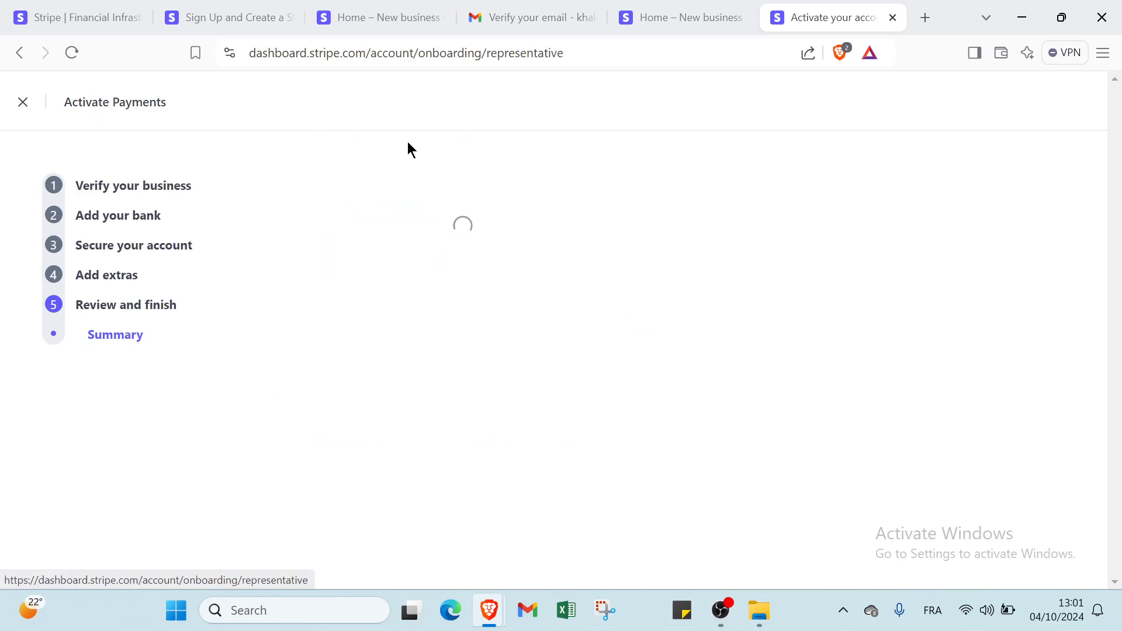
Switch to the test-mode dashboard home and look through its getting-started guides, today's figures and business overview charts
left_click(721, 22)
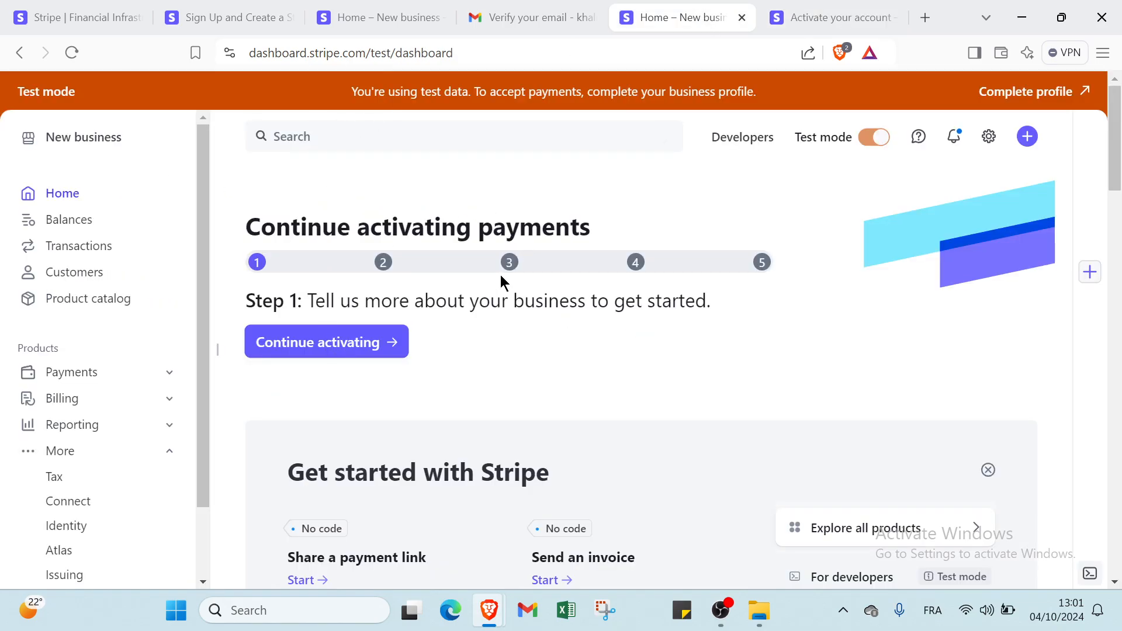
scroll(500, 275, "down", 4)
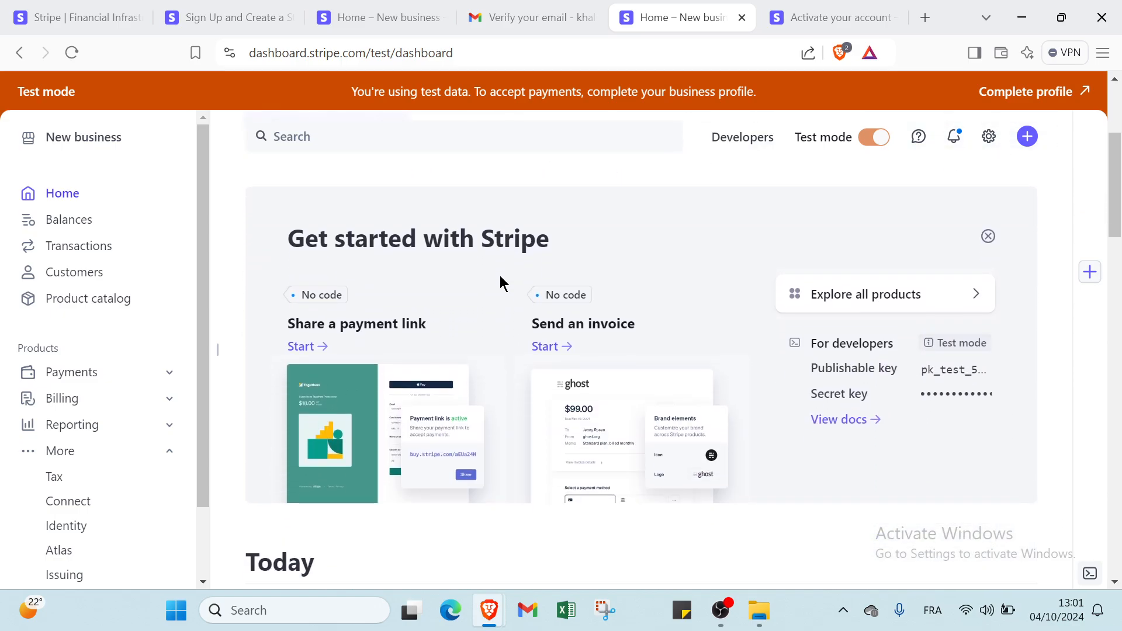
scroll(500, 275, "down", 3)
scroll(501, 279, "down", 3)
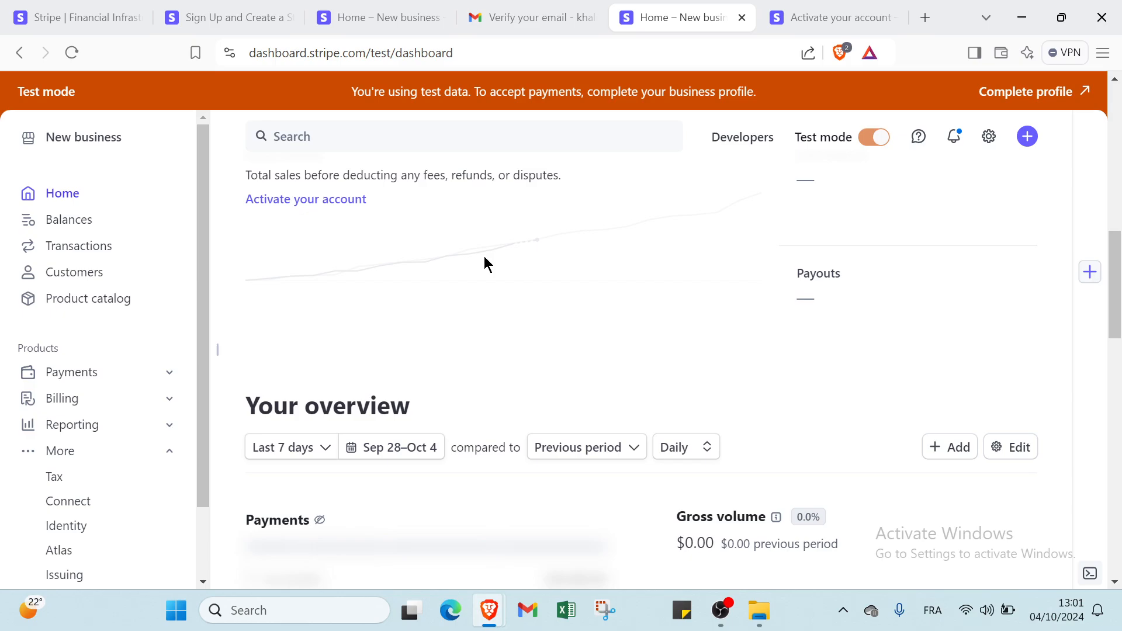
scroll(485, 258, "down", 5)
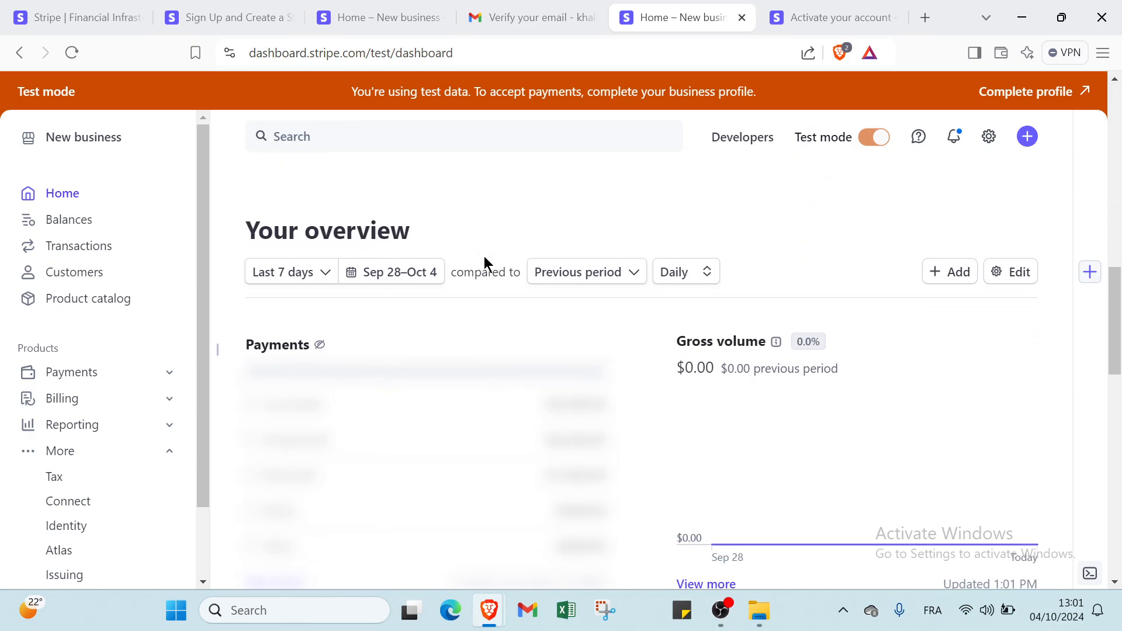
scroll(485, 258, "down", 2)
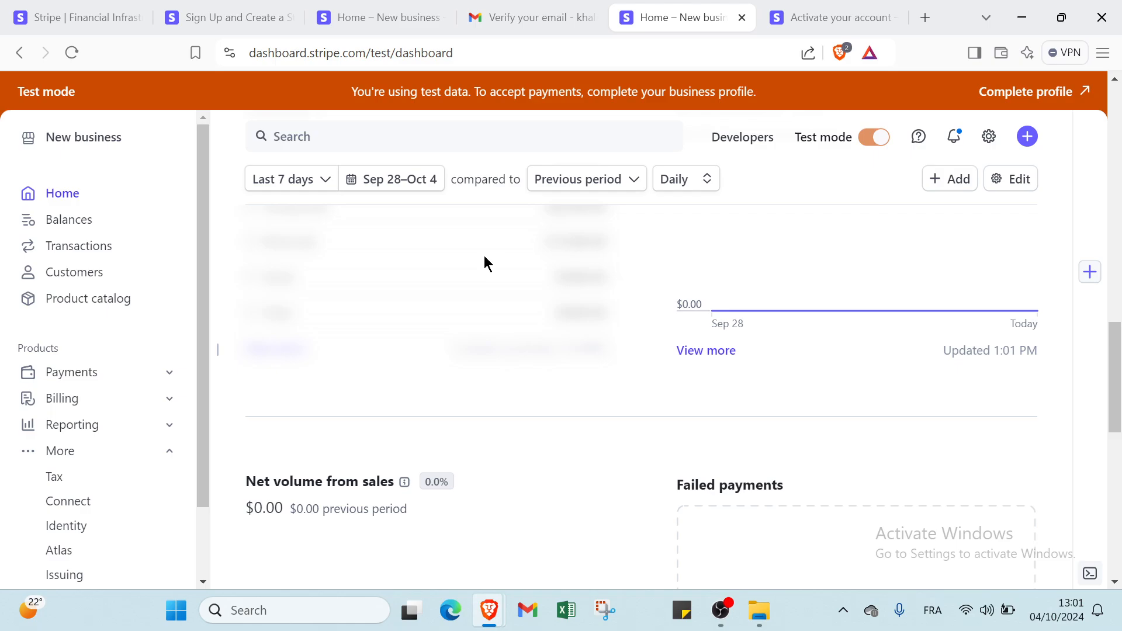
scroll(483, 262, "down", 2)
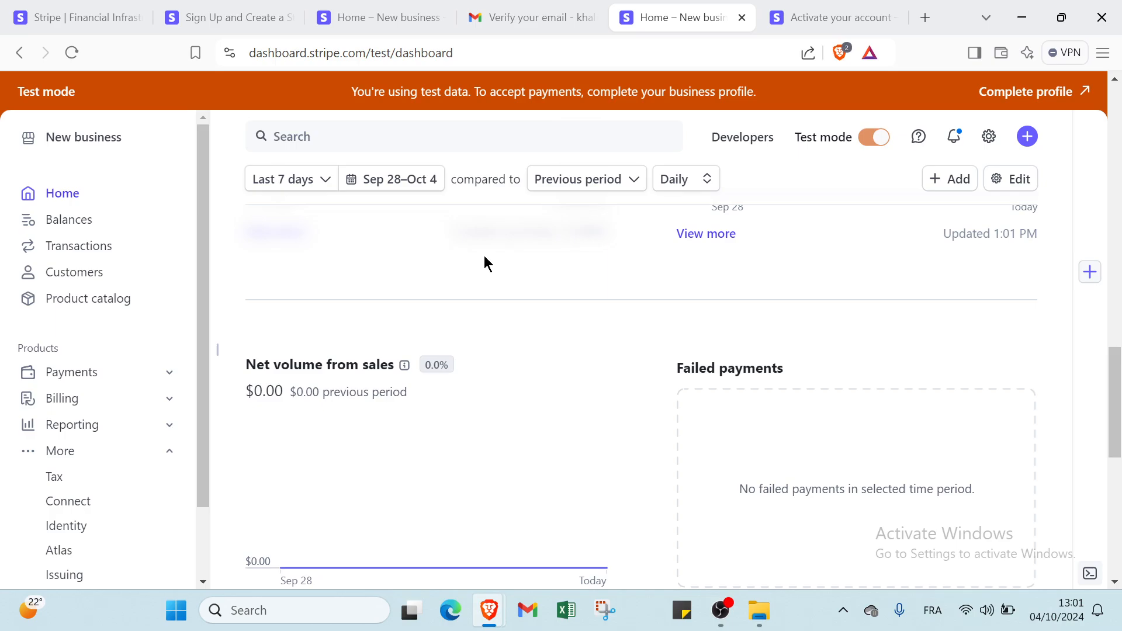
scroll(251, 195, "up", 8)
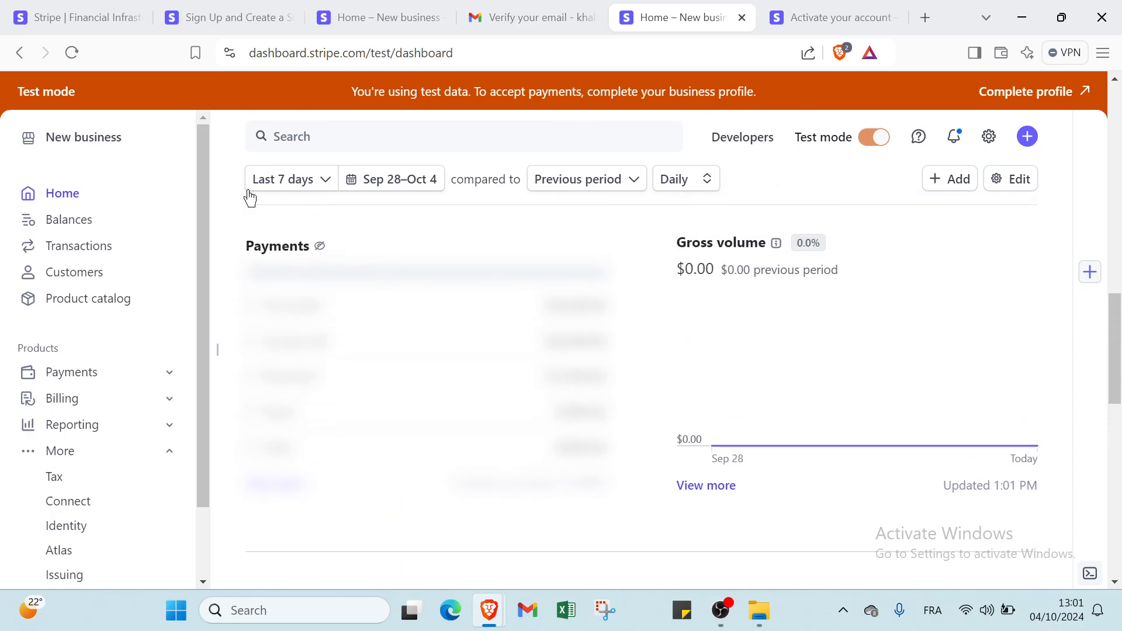
View the balances overview, including the USD balance, upcoming payouts and recently completed payouts
left_click(73, 225)
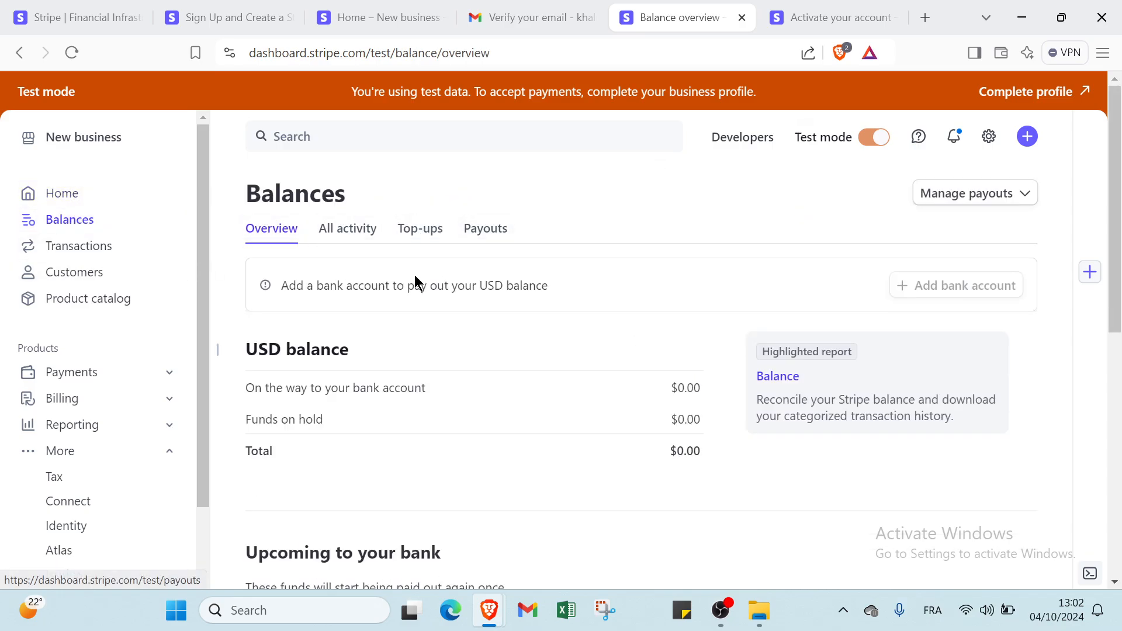
scroll(332, 336, "down", 6)
scroll(333, 339, "down", 3)
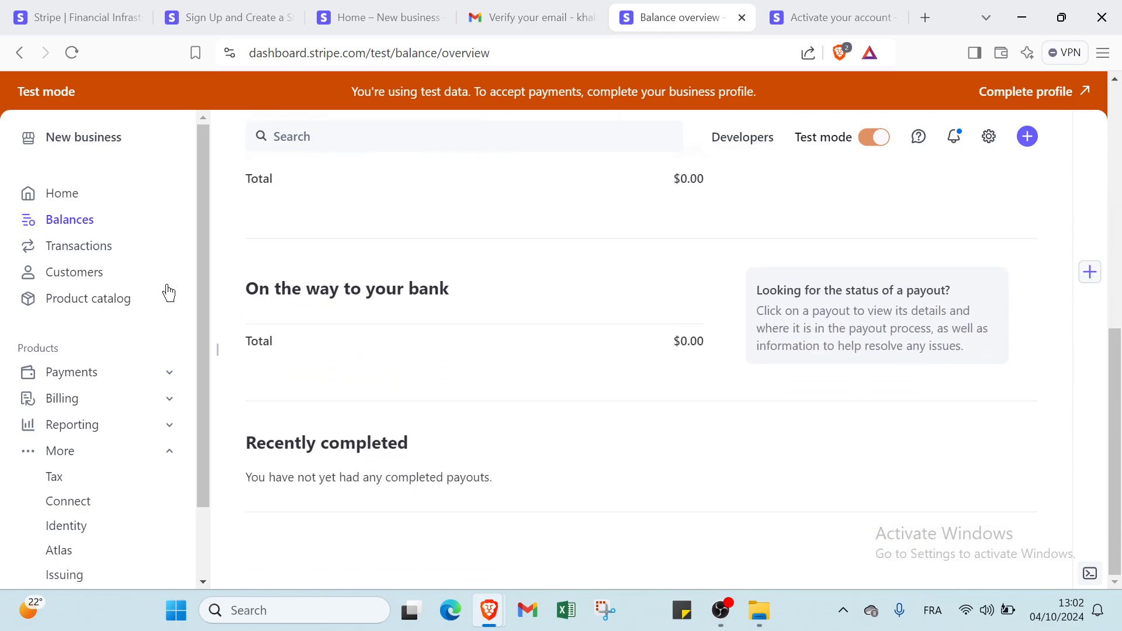
Examine the transactions page, including the payment types that can be created and the ways to start collecting payments
left_click(95, 245)
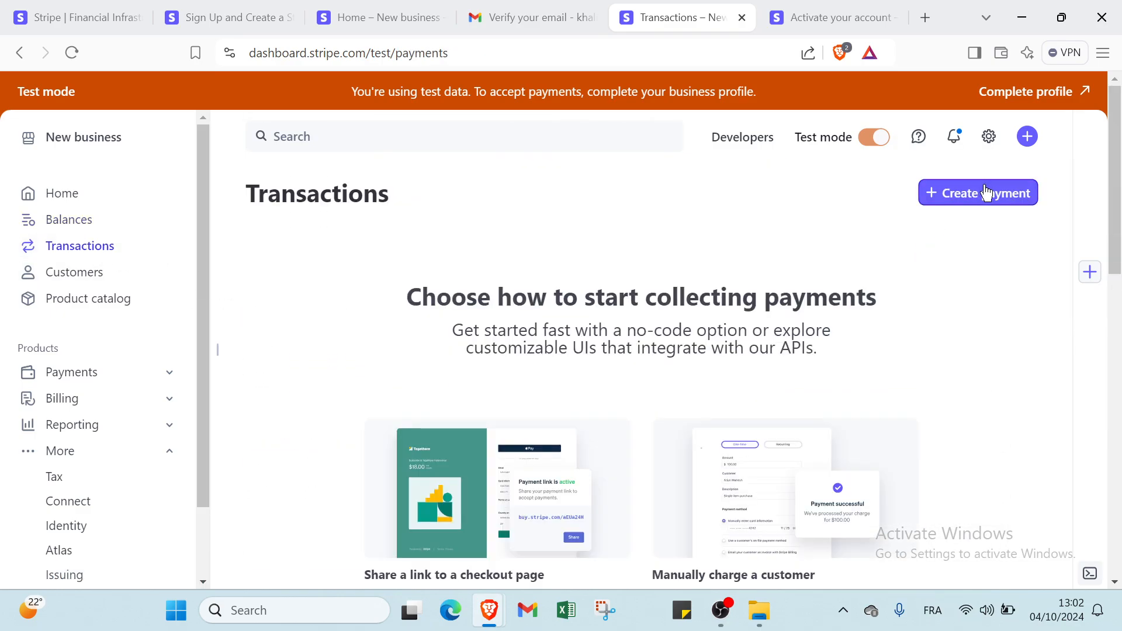
left_click(988, 193)
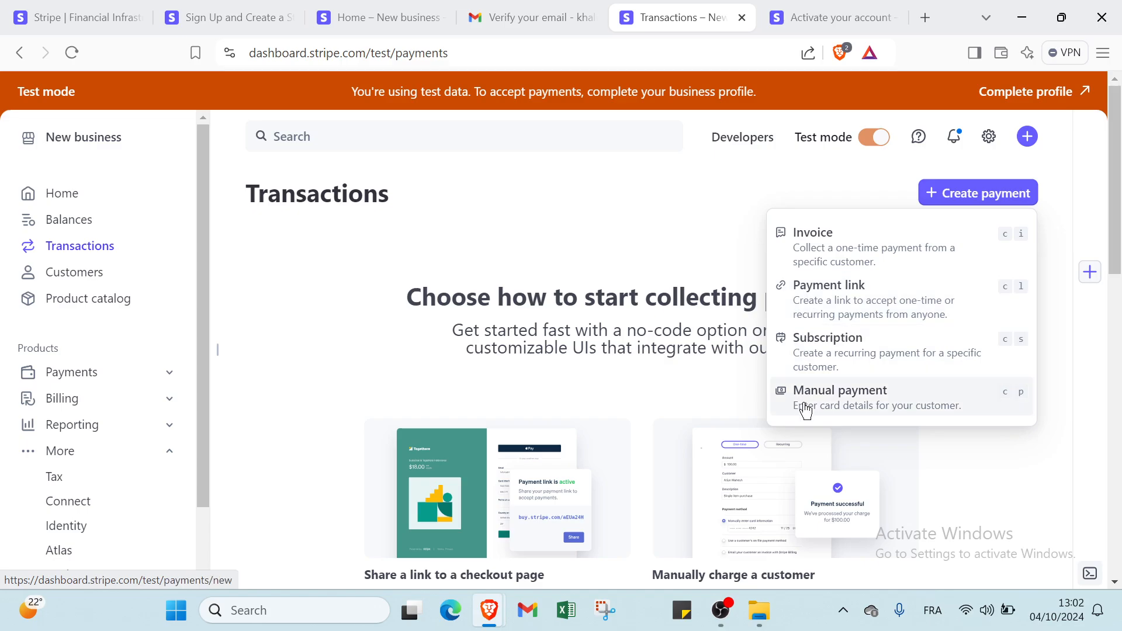
left_click(717, 359)
scroll(706, 355, "down", 1)
scroll(705, 354, "down", 5)
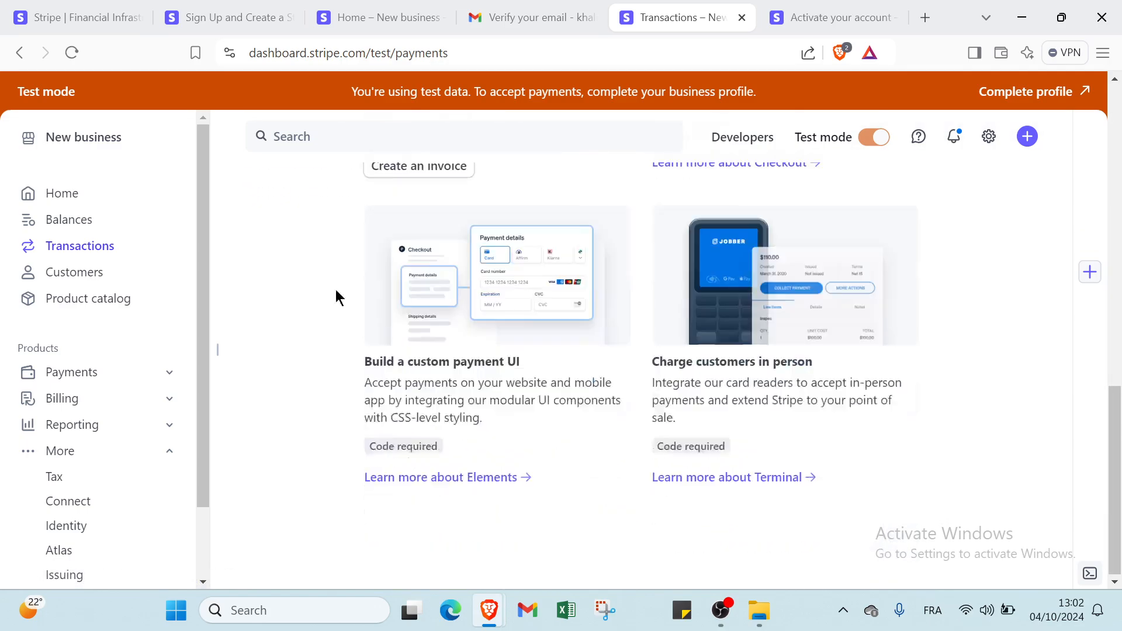
View the customers page and the fields of the new customer form, and close the form without adding anyone
left_click(63, 277)
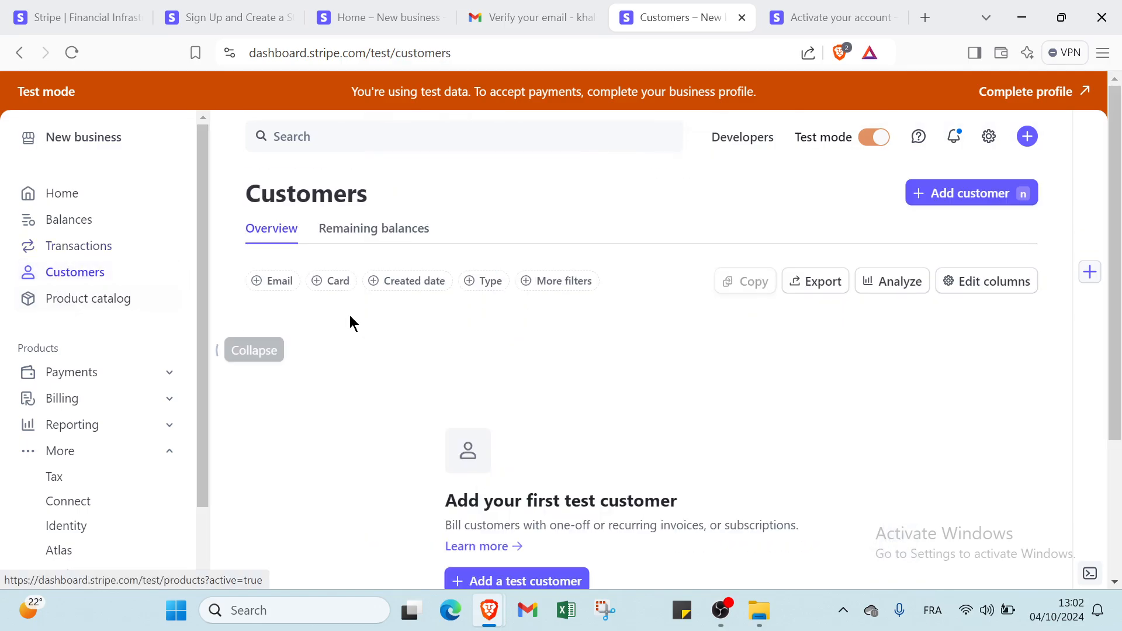
left_click(941, 194)
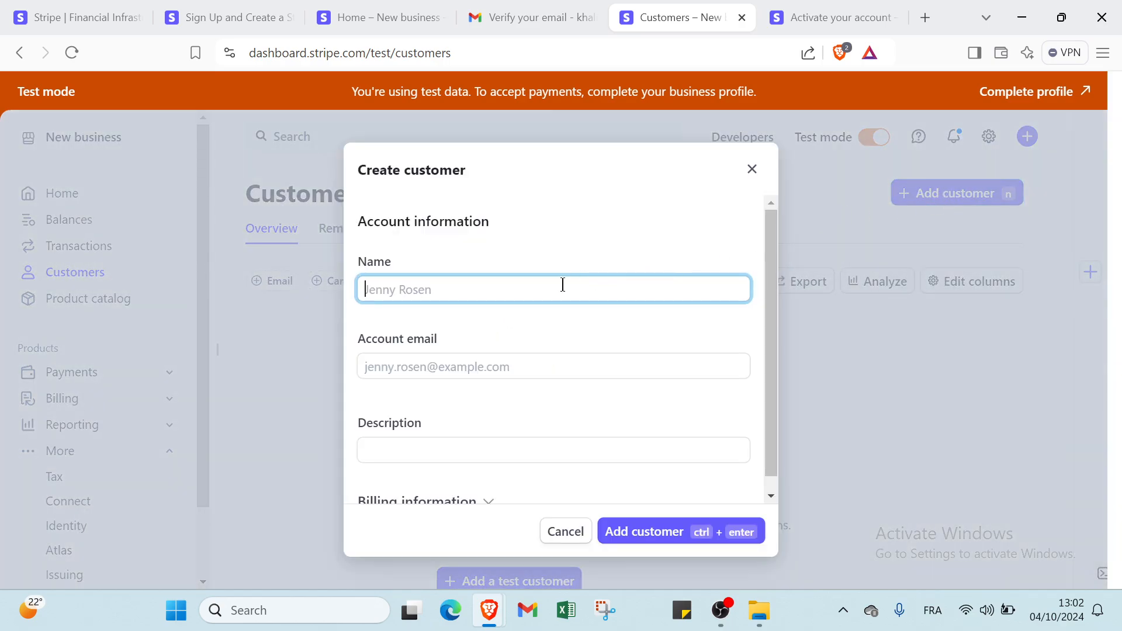
scroll(526, 365, "down", 1)
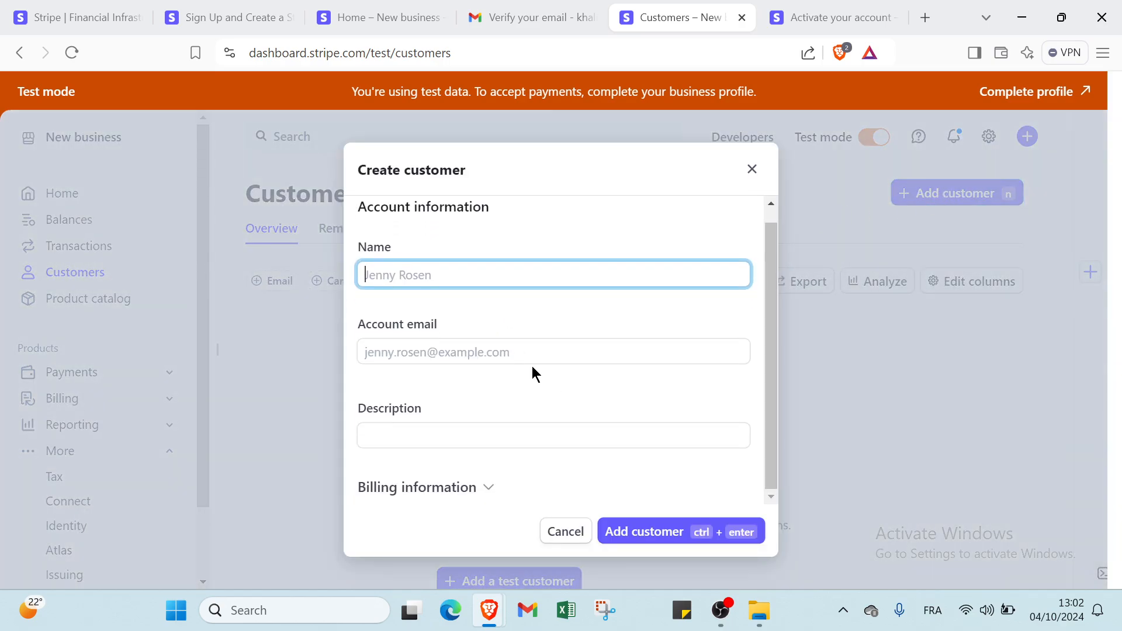
left_click(752, 170)
Start a new product in the product catalog and go through its name, description and image fields
left_click(120, 297)
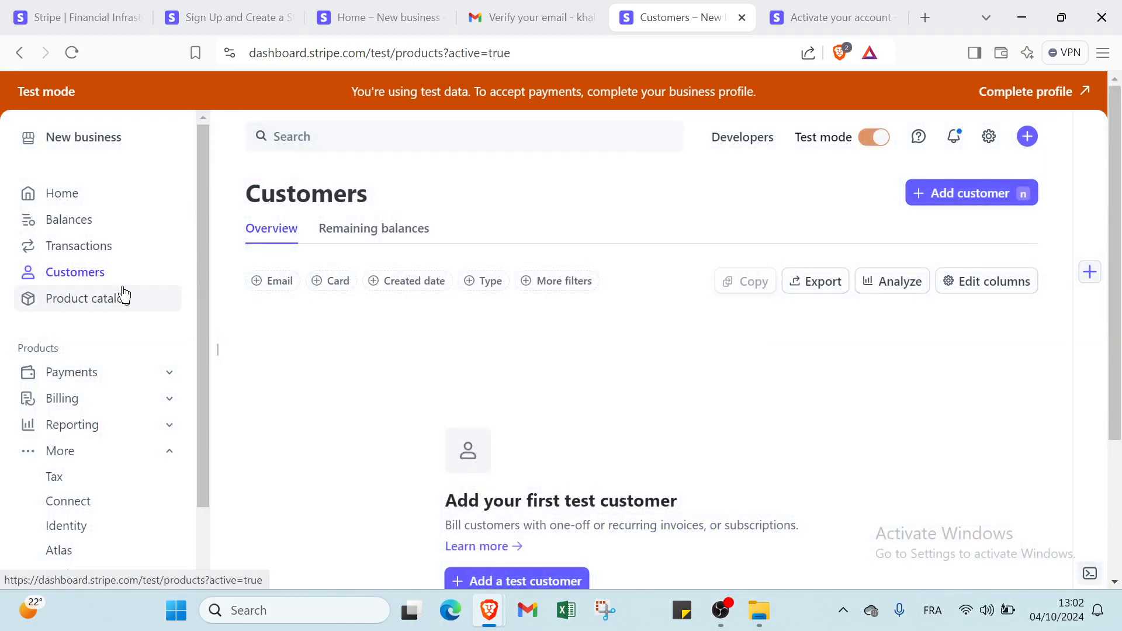
left_click(950, 199)
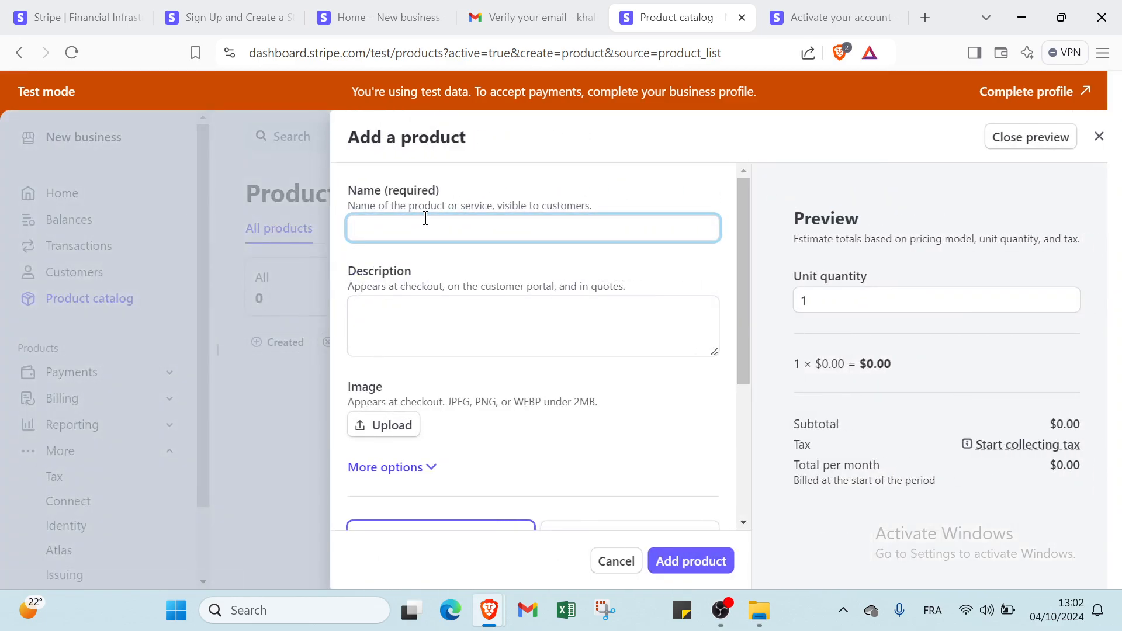
left_click(428, 295)
left_click(413, 329)
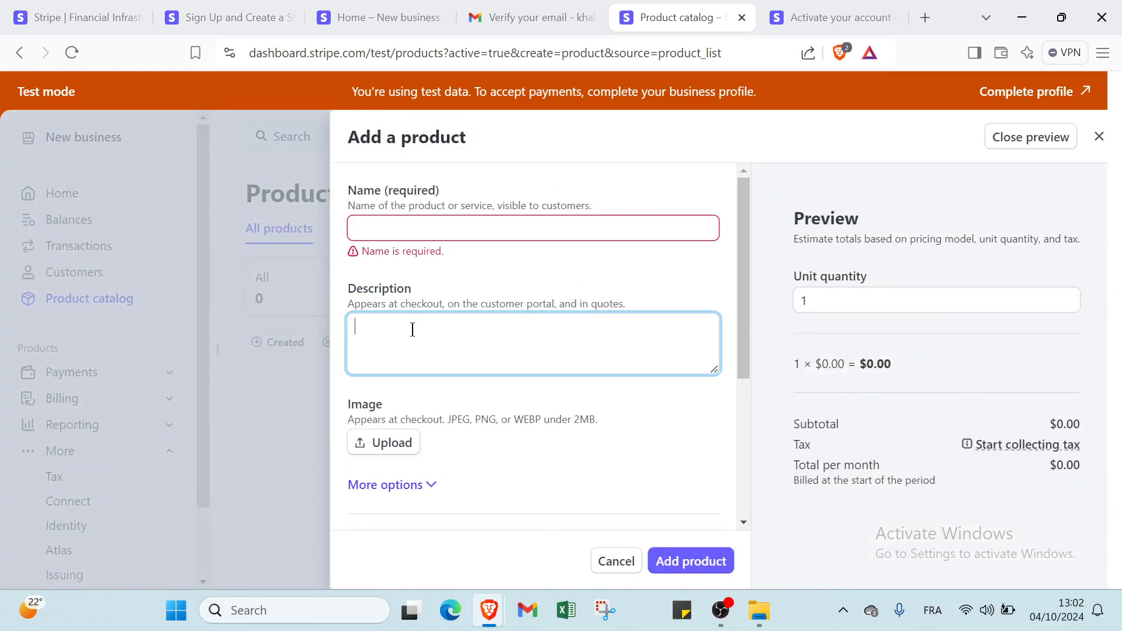
scroll(422, 434, "down", 1)
scroll(403, 403, "down", 2)
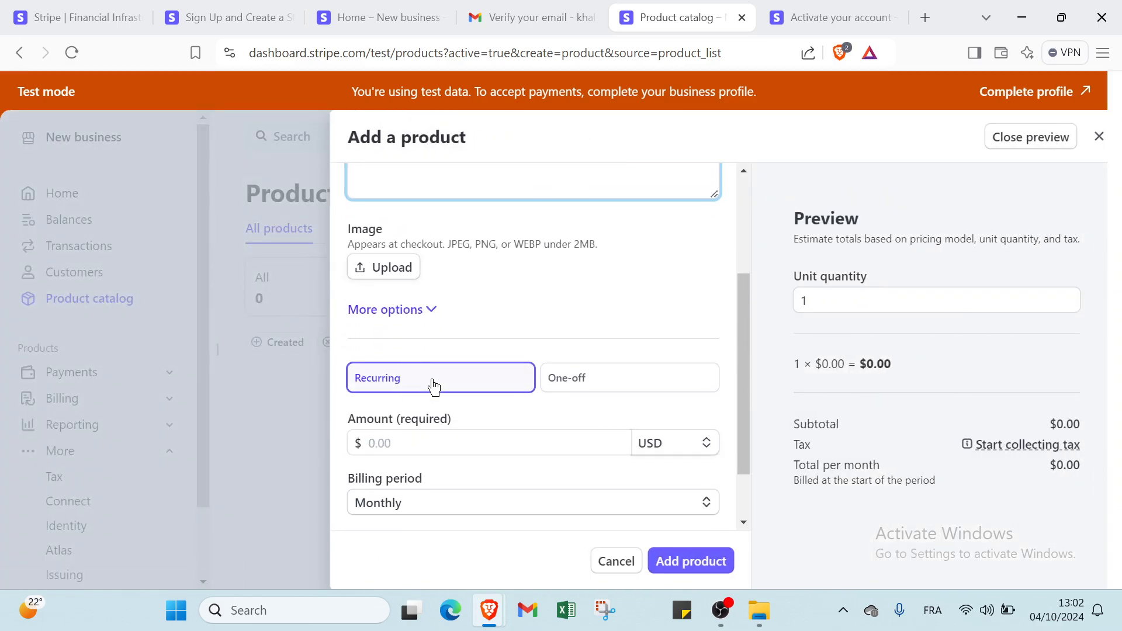
Compare the product's one-off and recurring pricing, view the amount field and billing period choices, and cancel the product form
left_click(578, 386)
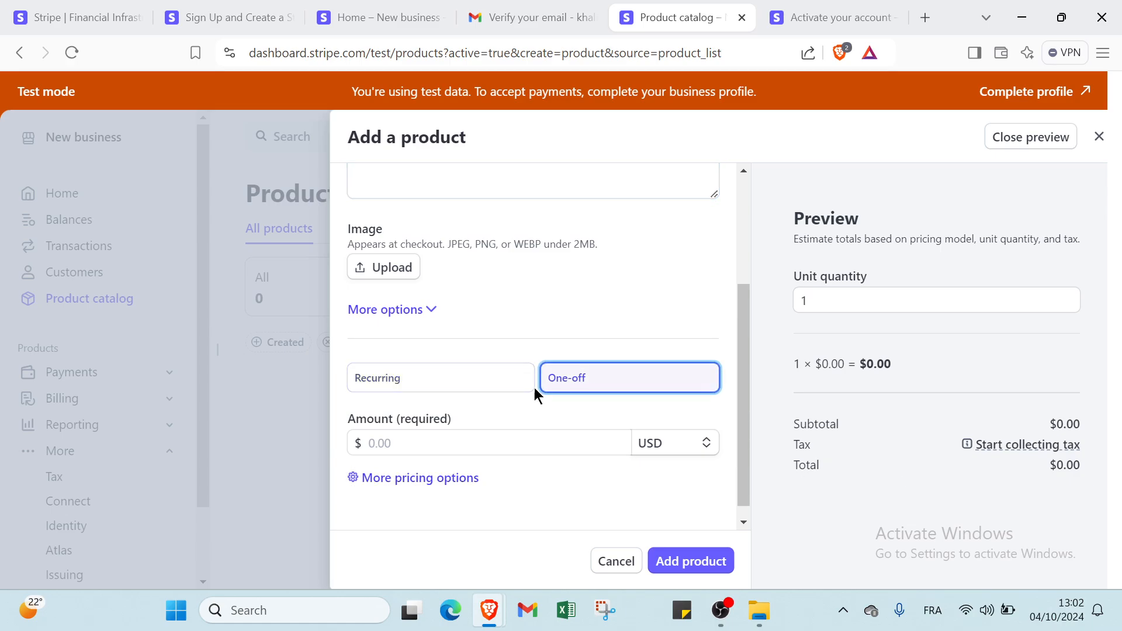
left_click(478, 387)
left_click(453, 444)
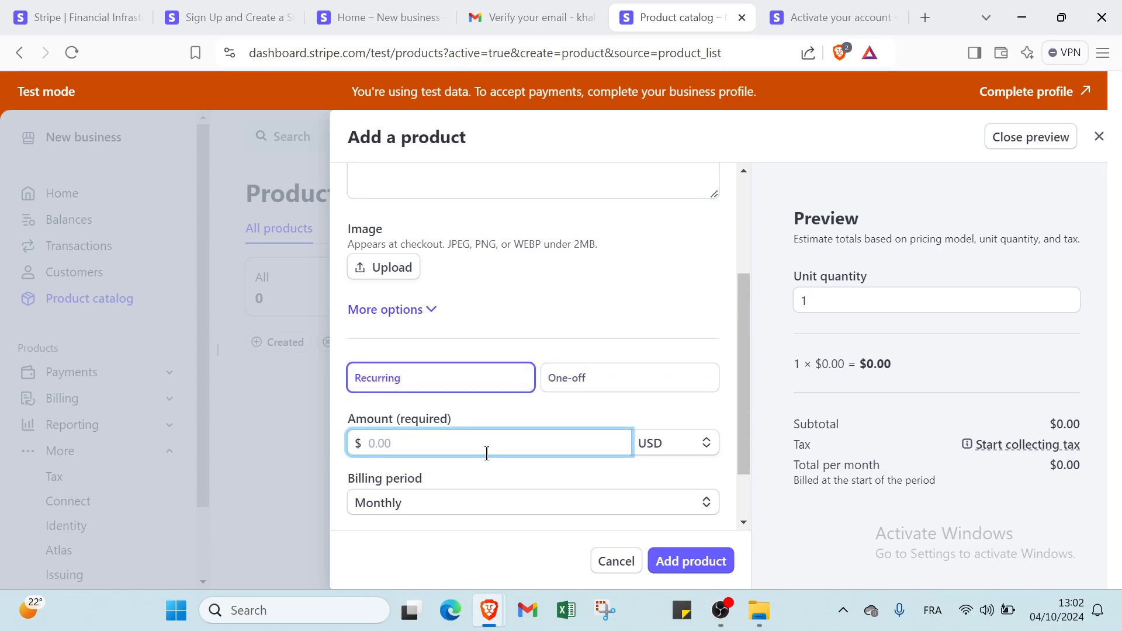
left_click(558, 506)
scroll(559, 492, "down", 2)
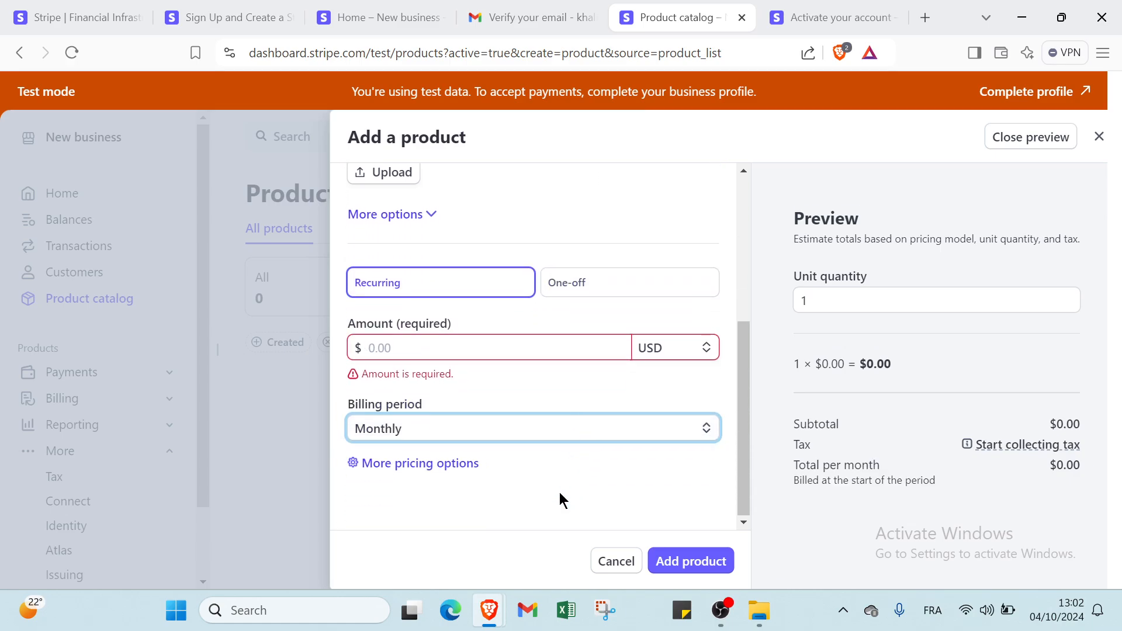
left_click(547, 434)
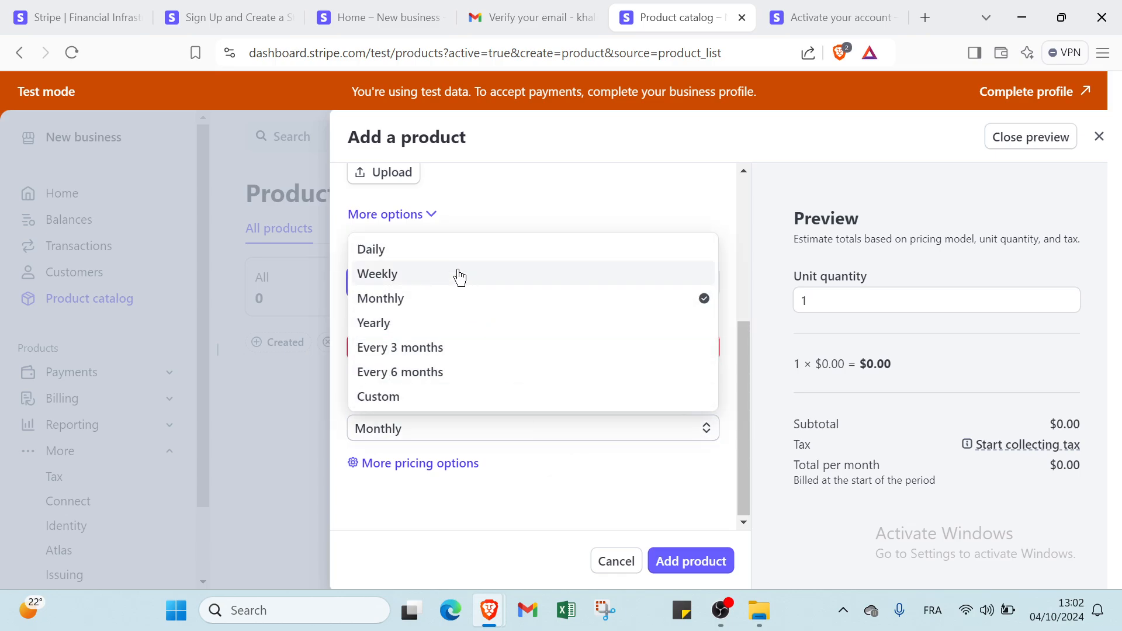
left_click(437, 507)
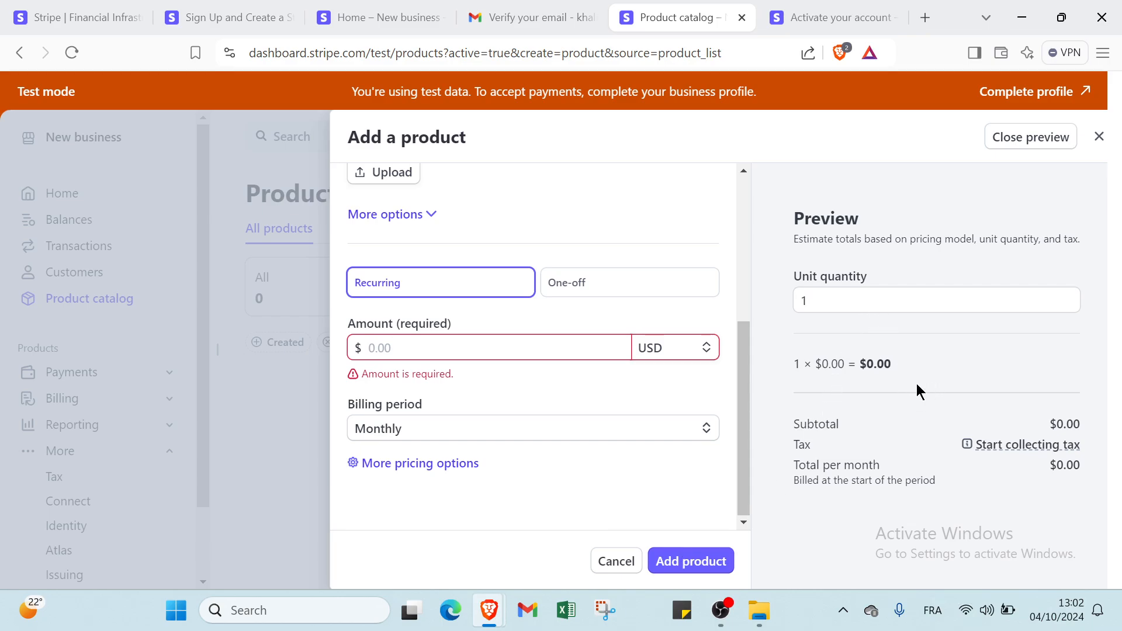
left_click(625, 567)
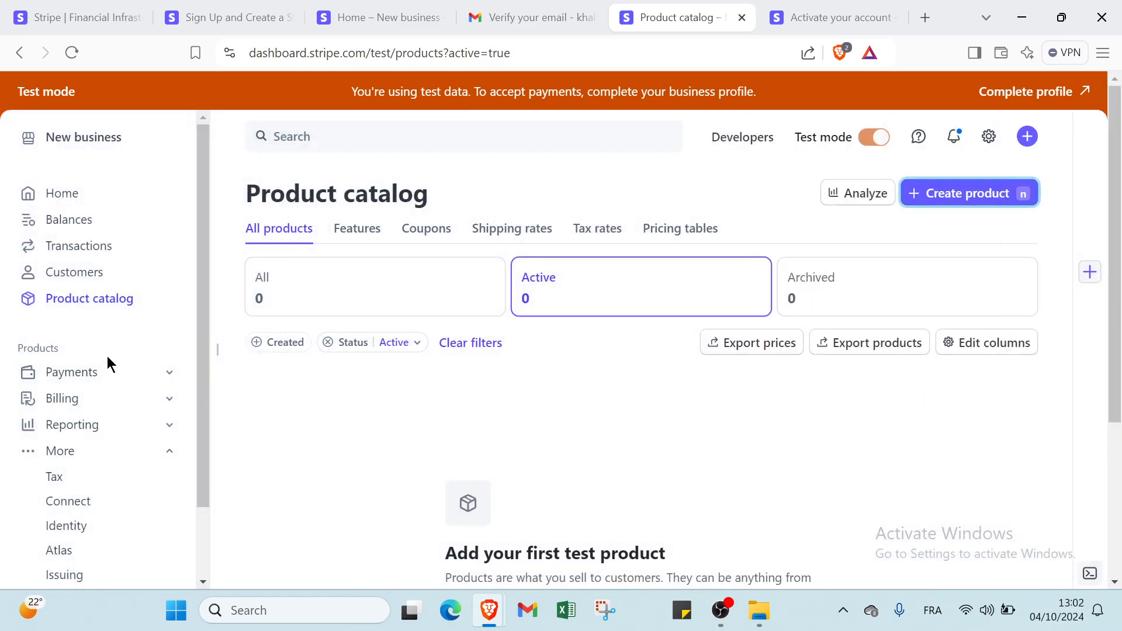
Look through the features listed under the Payments, Billing, Reporting and More product groups
left_click(100, 371)
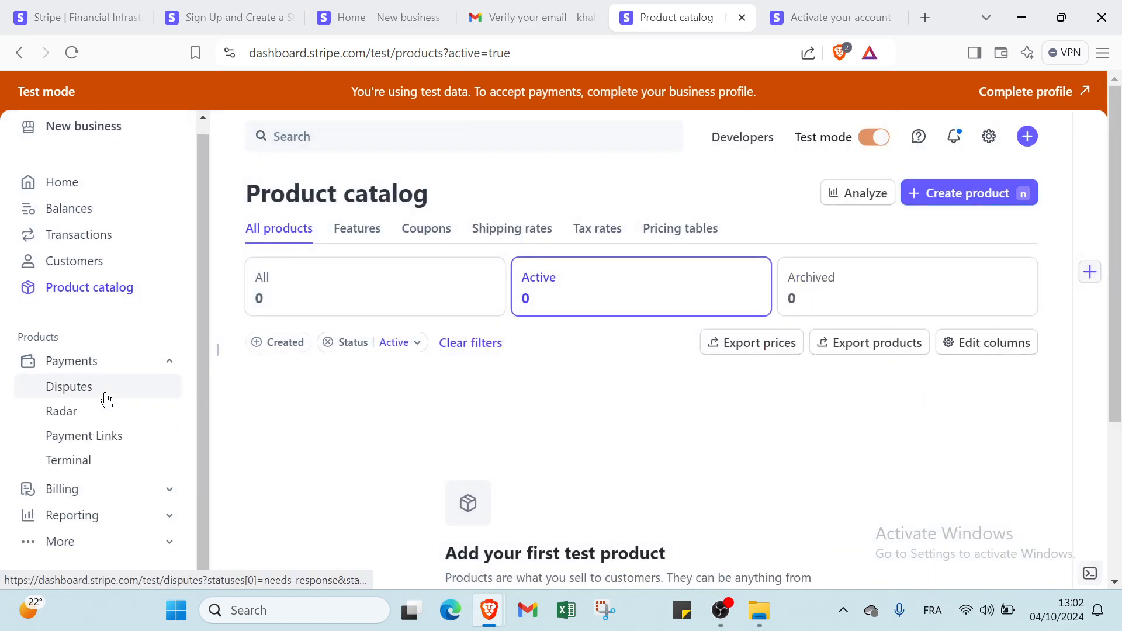
left_click(108, 489)
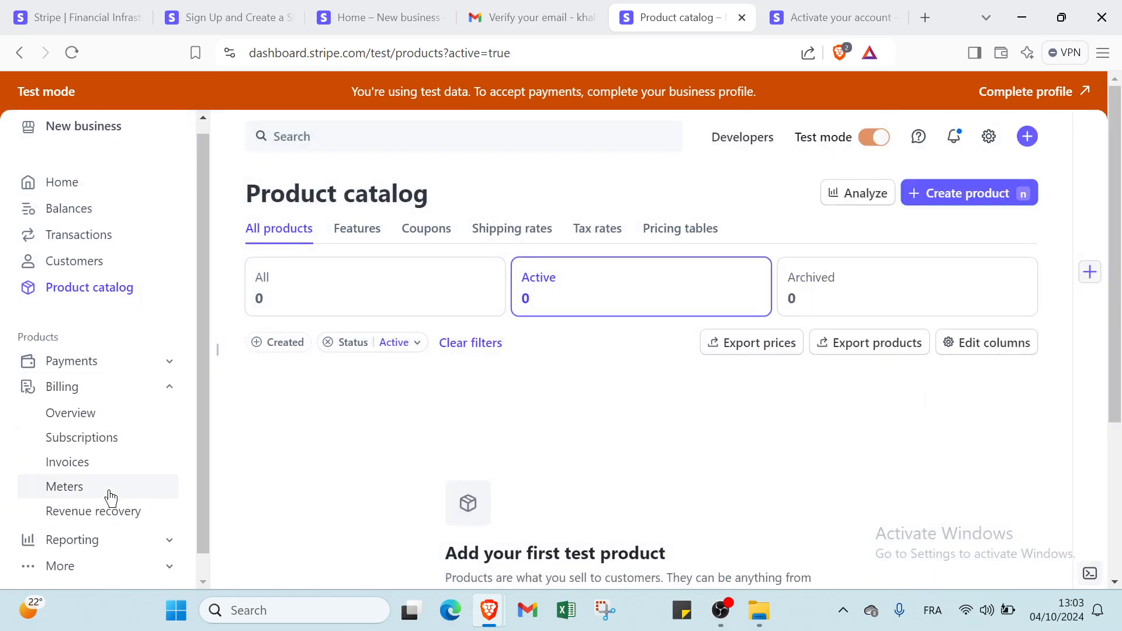
left_click(104, 517)
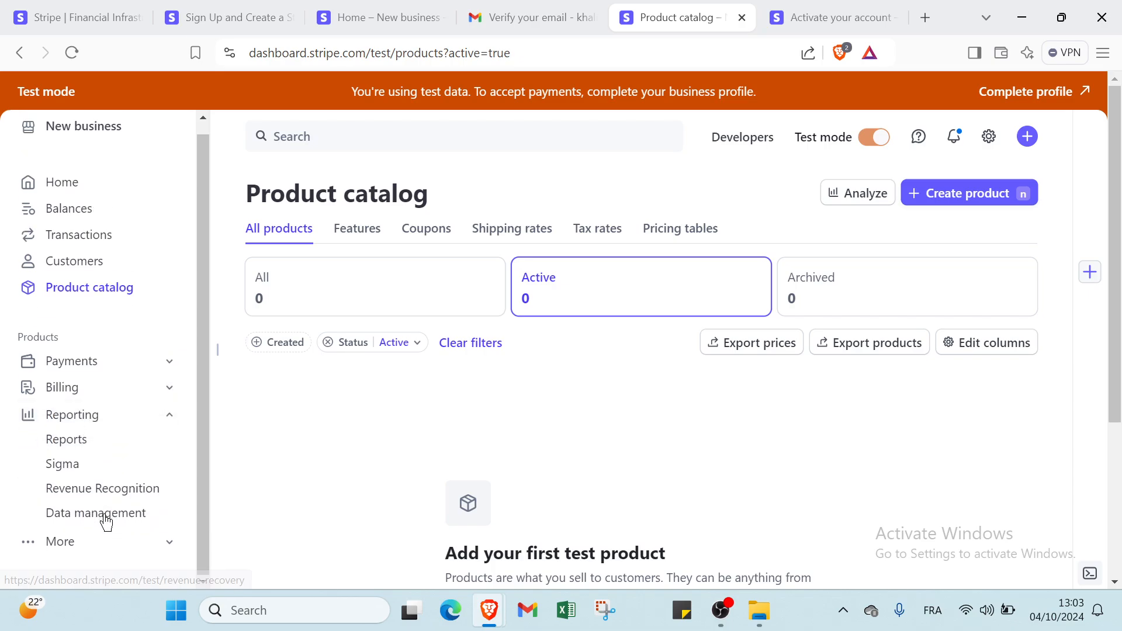
left_click(108, 542)
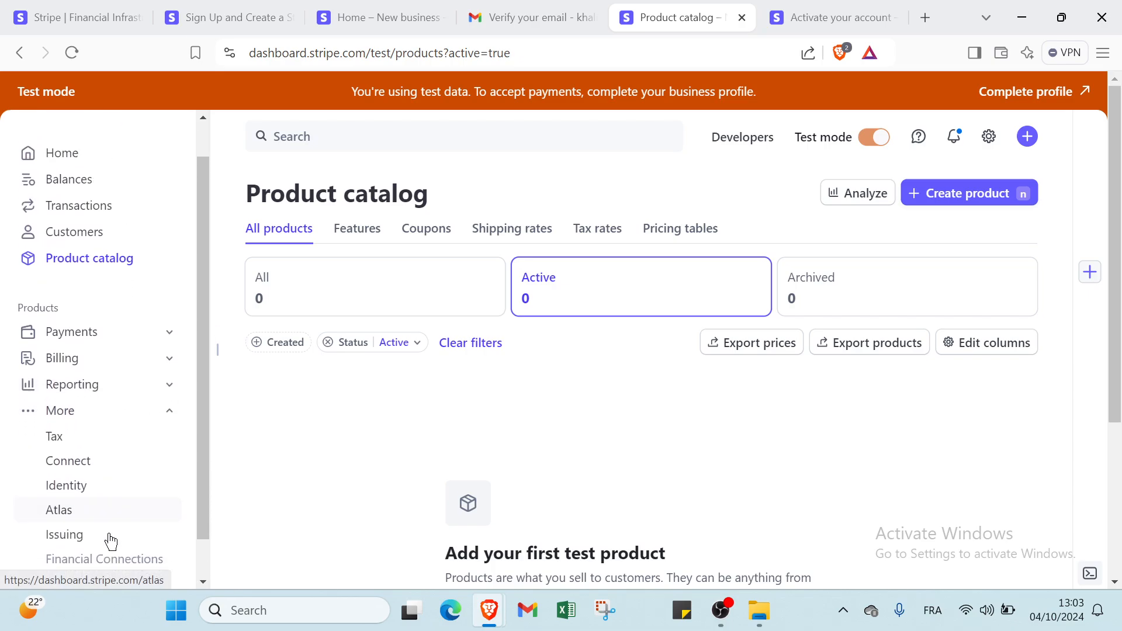
Return to the dashboard home and switch to the public Stripe home page
left_click(68, 193)
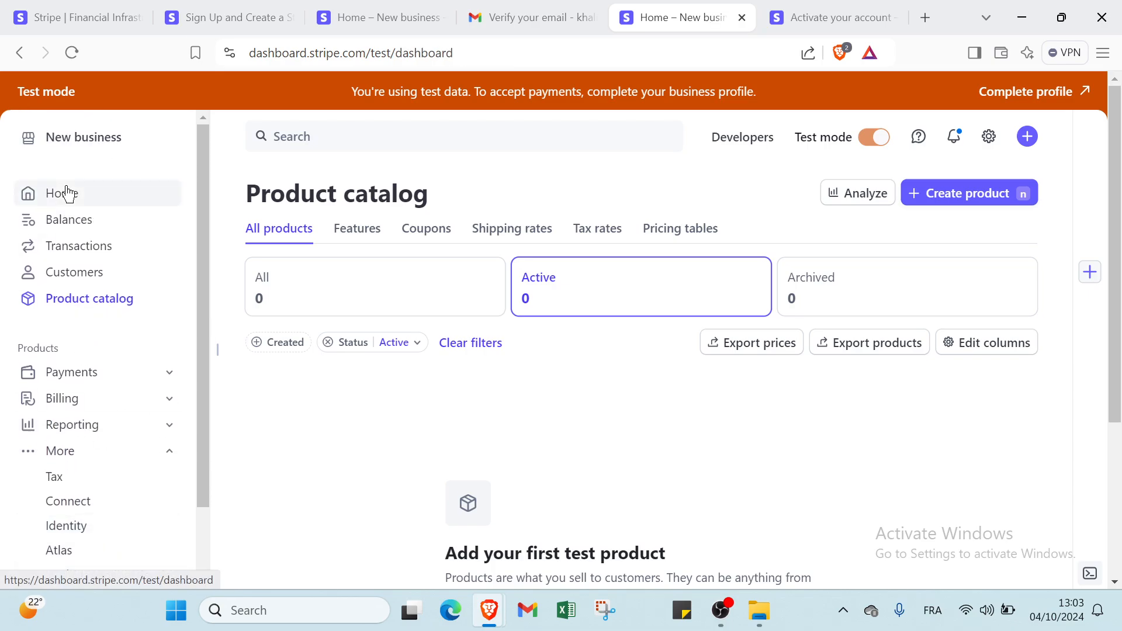
left_click(18, 20)
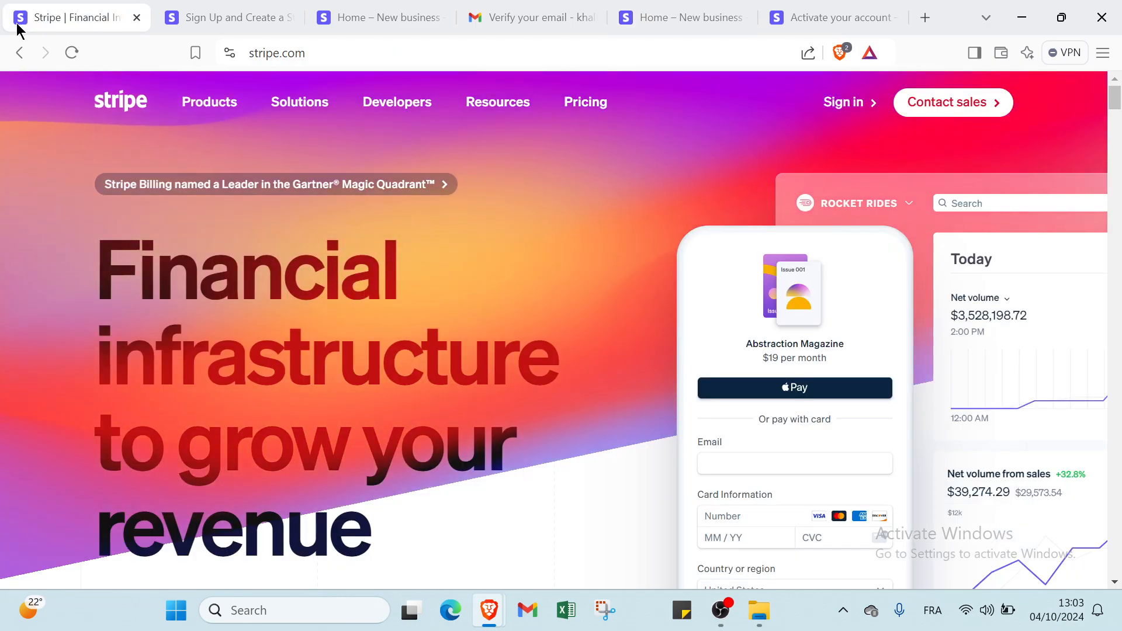